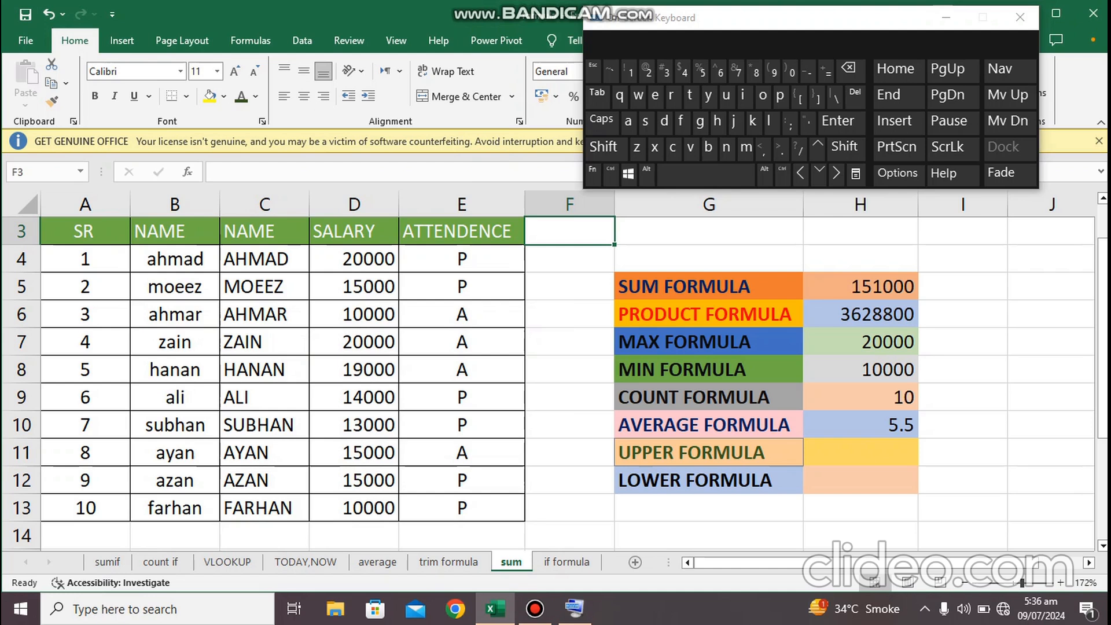
Step: Enter the formula =UPPER(B4) in cell F4 to convert the first lowercase name to capitals
{"action": "left_click", "coordinate": [85, 259]}
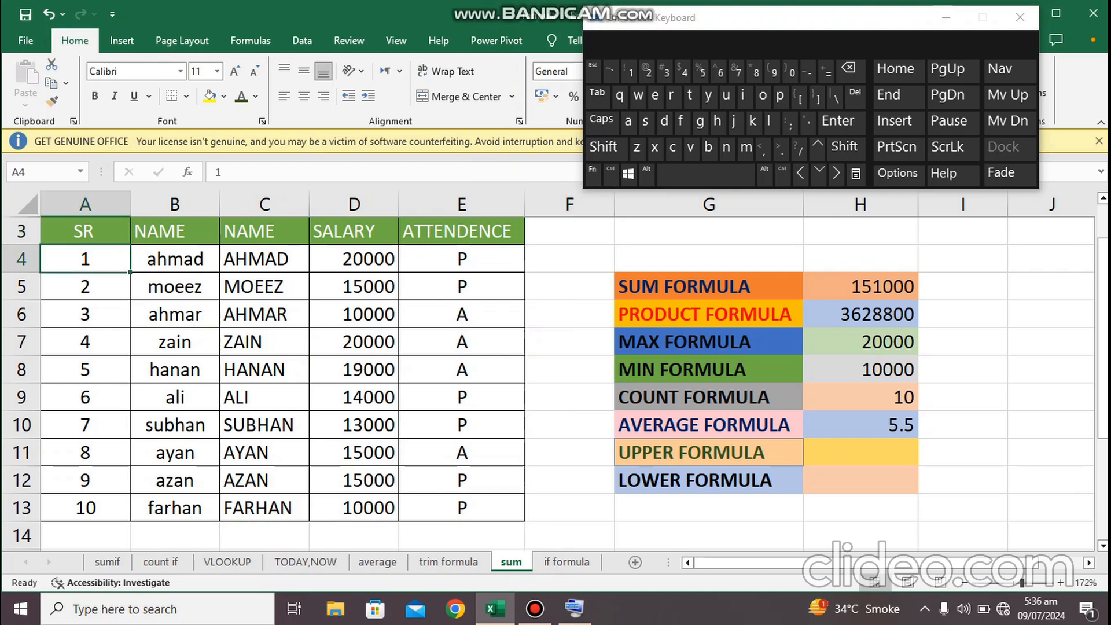
{"action": "left_click", "coordinate": [570, 259]}
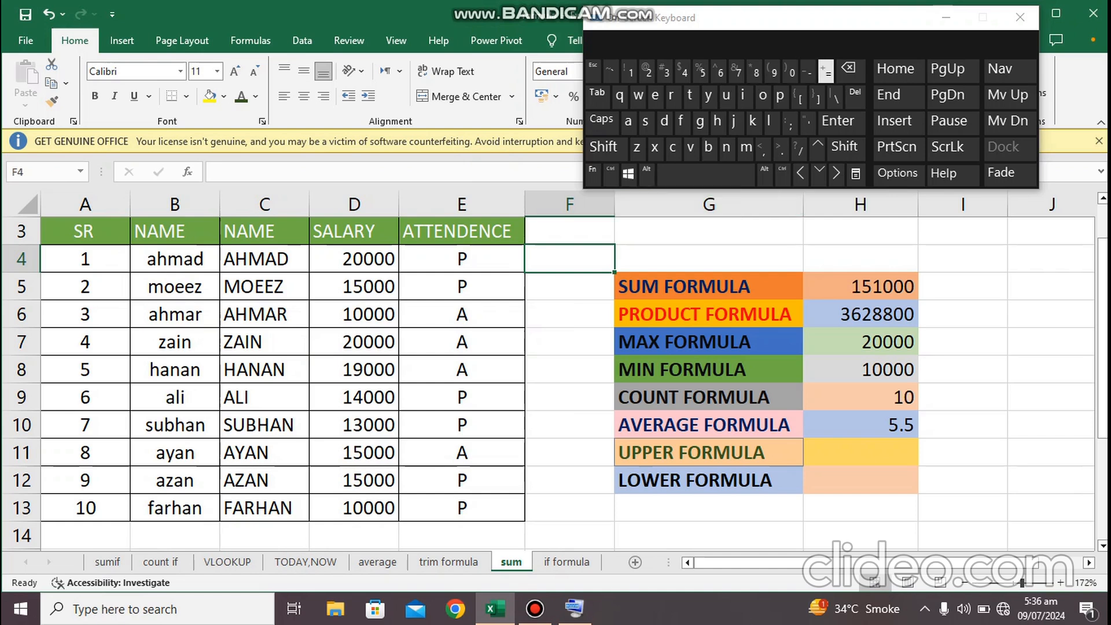
{"action": "type", "text": "="}
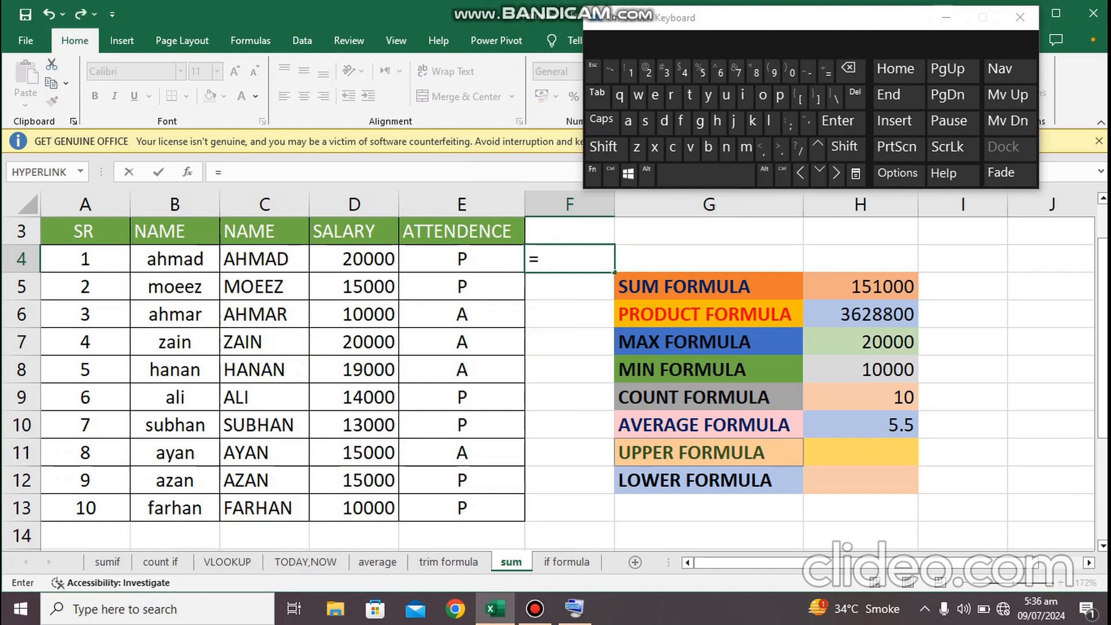
{"action": "type", "text": "upp"}
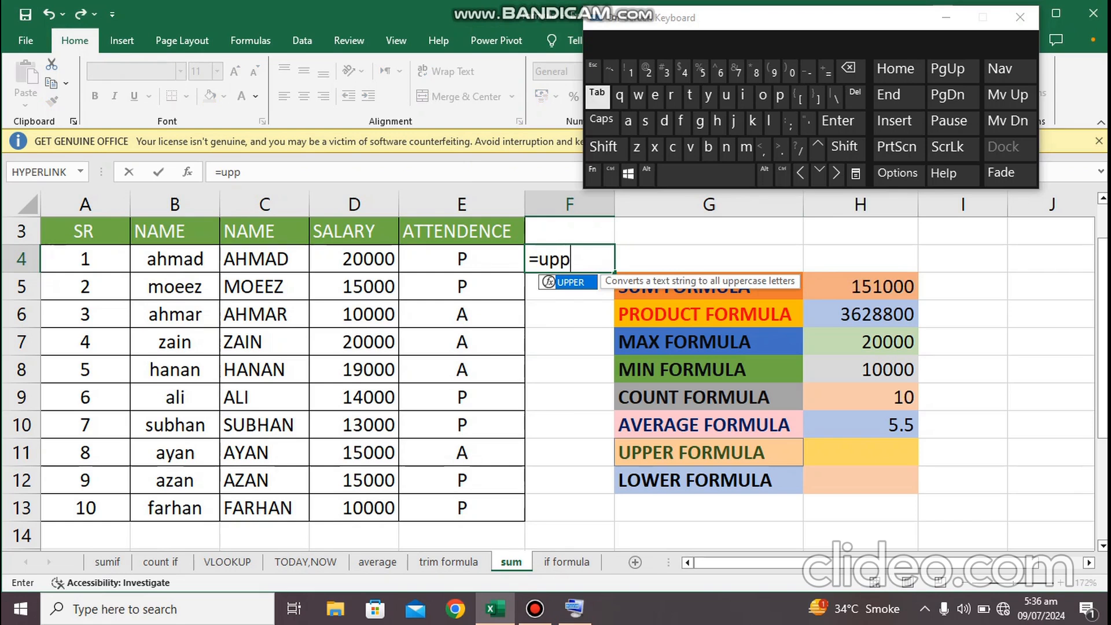
{"action": "key", "text": "Tab"}
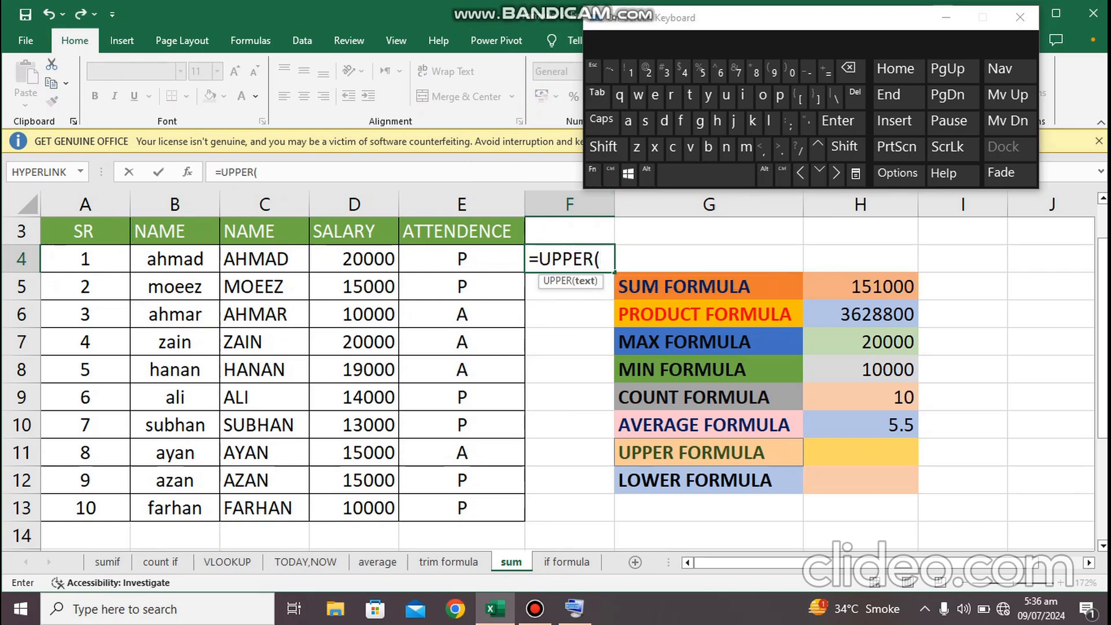
{"action": "left_click", "coordinate": [175, 259]}
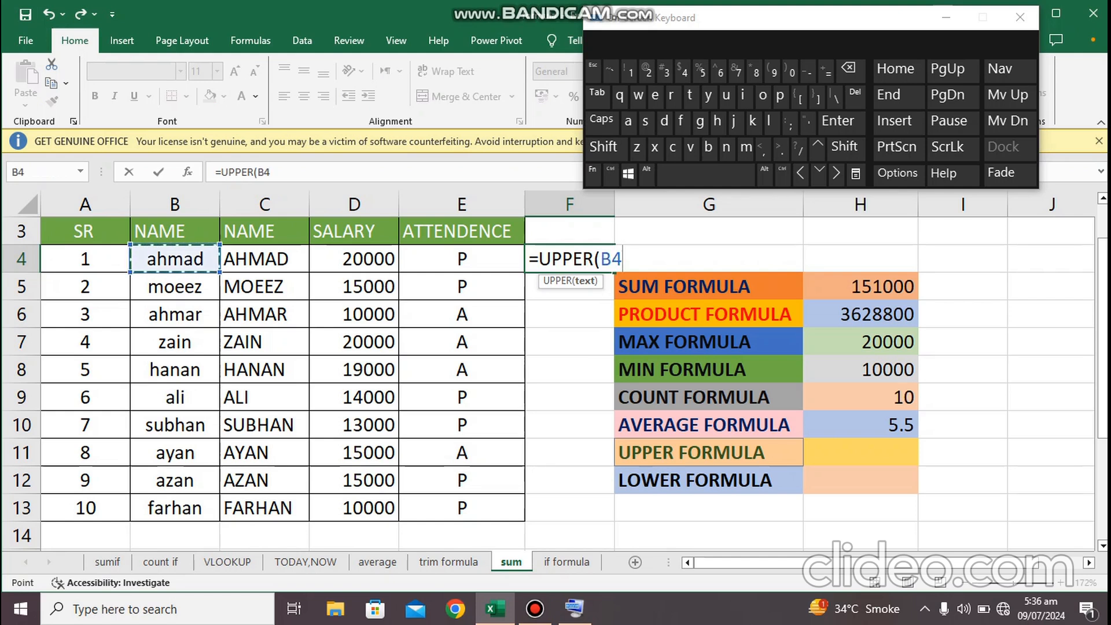
{"action": "key", "text": "shift"}
{"action": "type", "text": ")"}
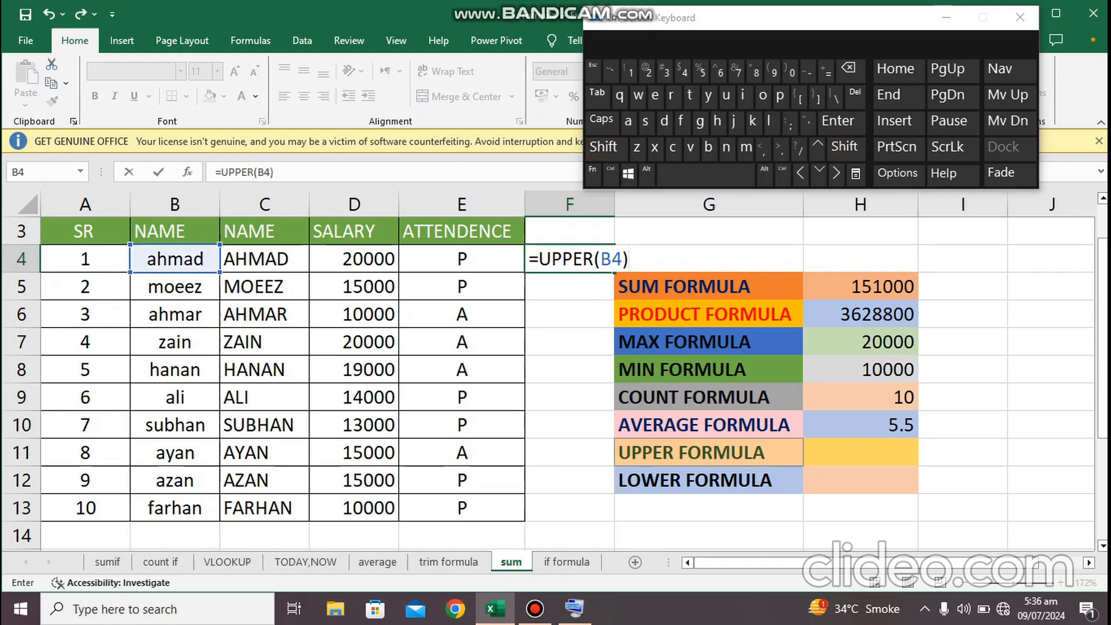
{"action": "key", "text": "Return"}
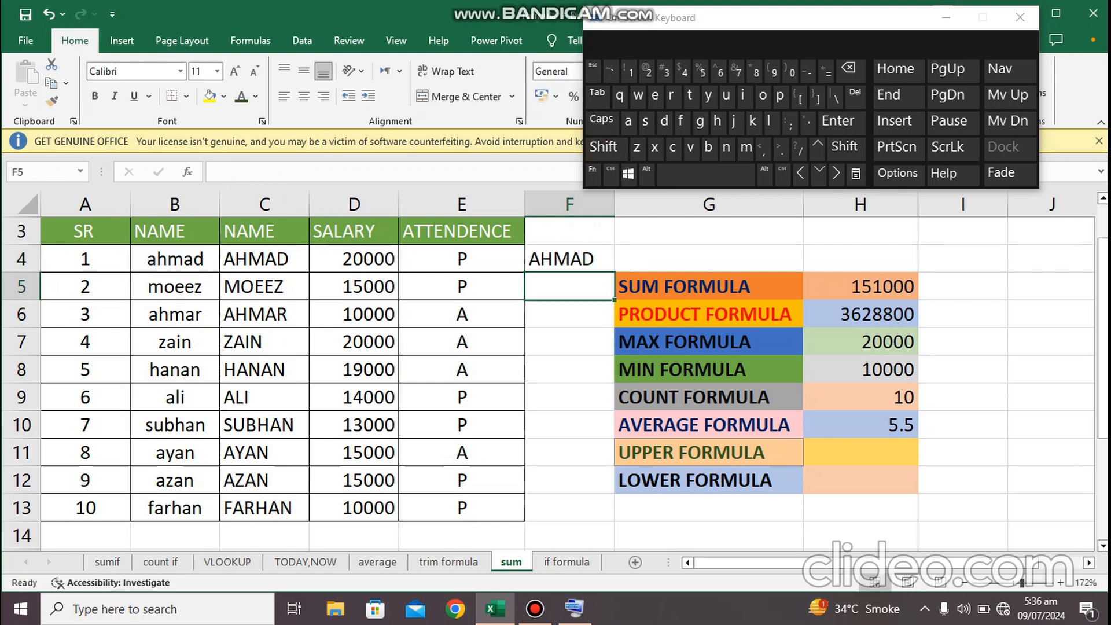
Step: Fill the UPPER formula from F4 down to F13 for all the names in the table
{"action": "left_click", "coordinate": [570, 259]}
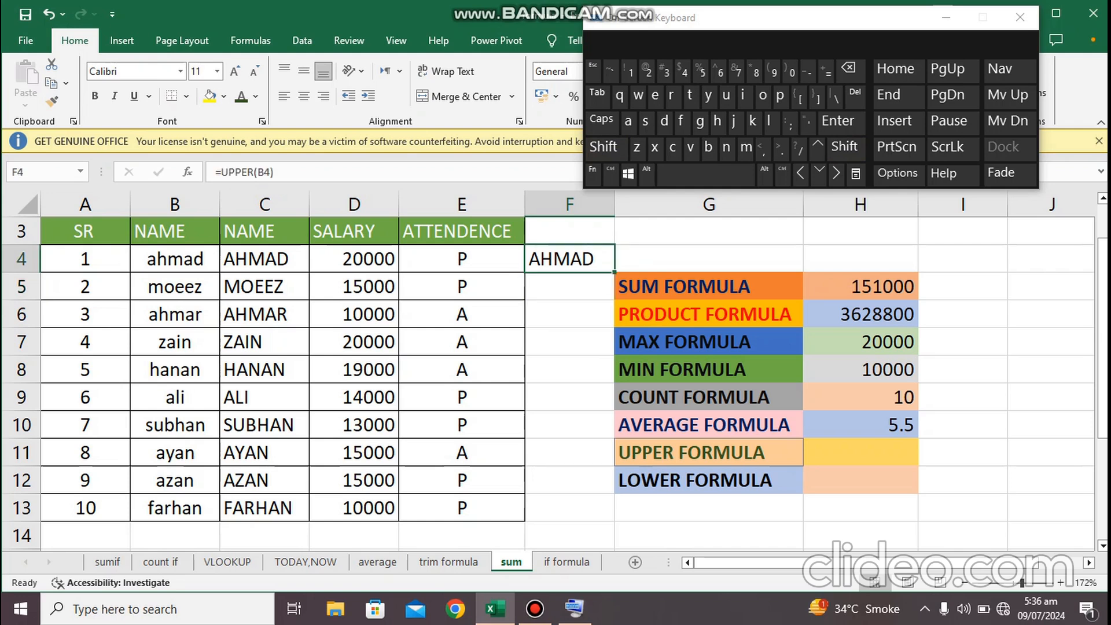
{"action": "left_click_drag", "start_coordinate": [614, 272], "coordinate": [604, 509]}
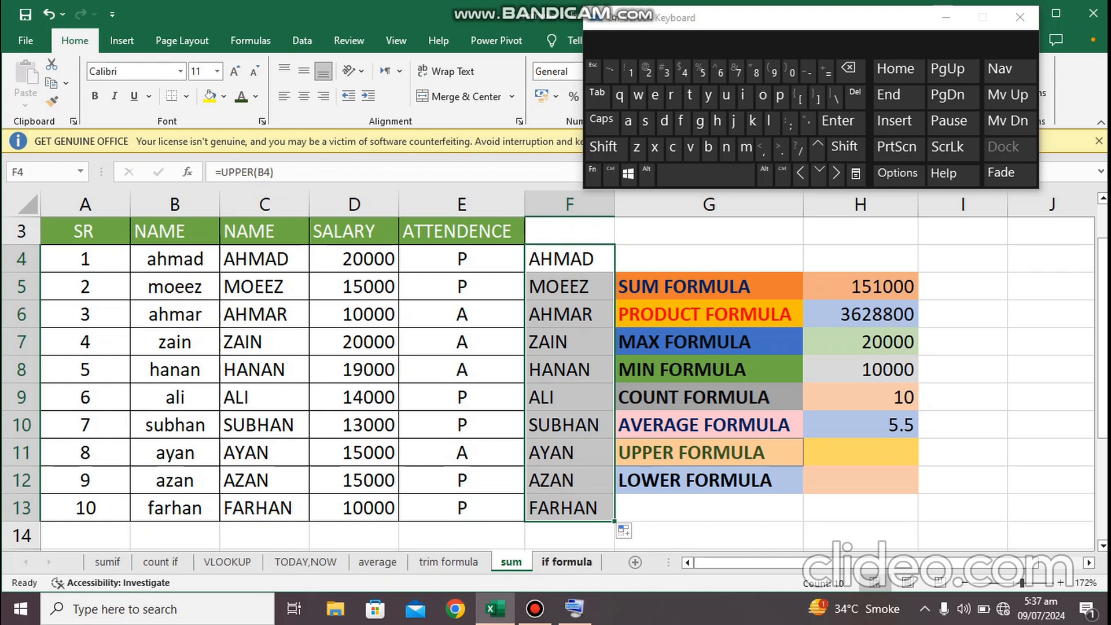
{"action": "mouse_move", "coordinate": [535, 608]}
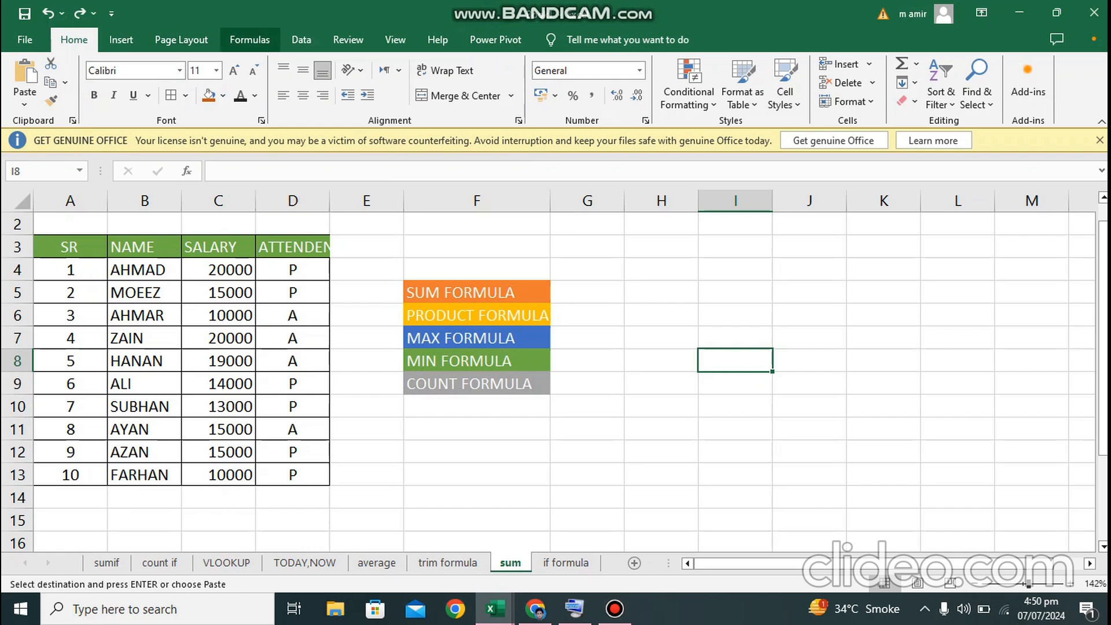
Step: Show the formula commands and widen column D so the full ATTENDENCE header fits
{"action": "left_click", "coordinate": [249, 40]}
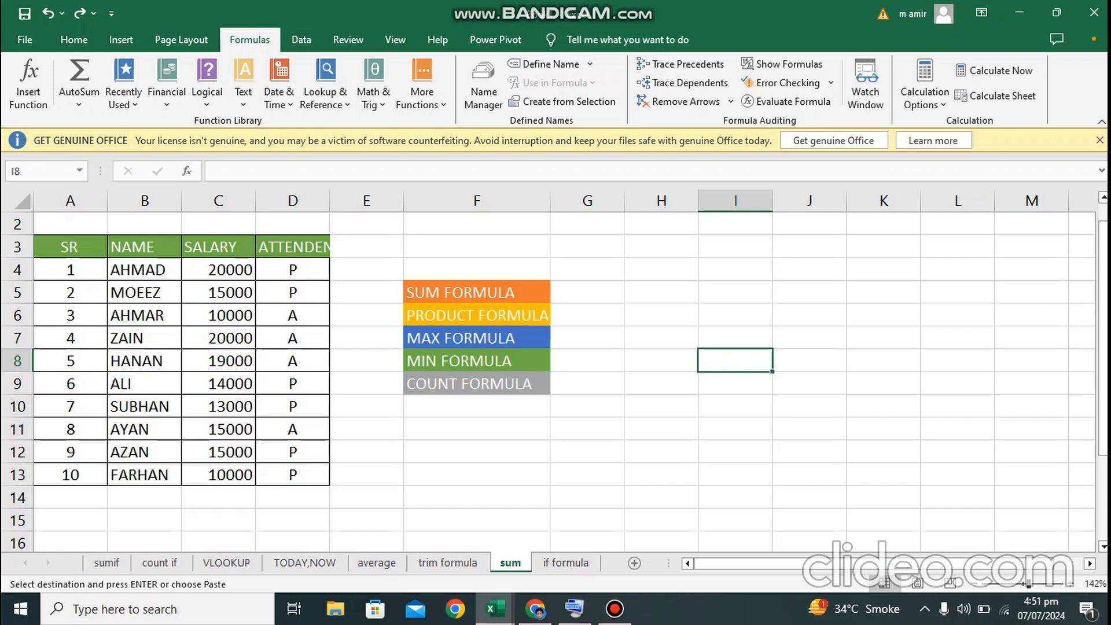
{"action": "left_click_drag", "start_coordinate": [330, 200], "coordinate": [359, 200]}
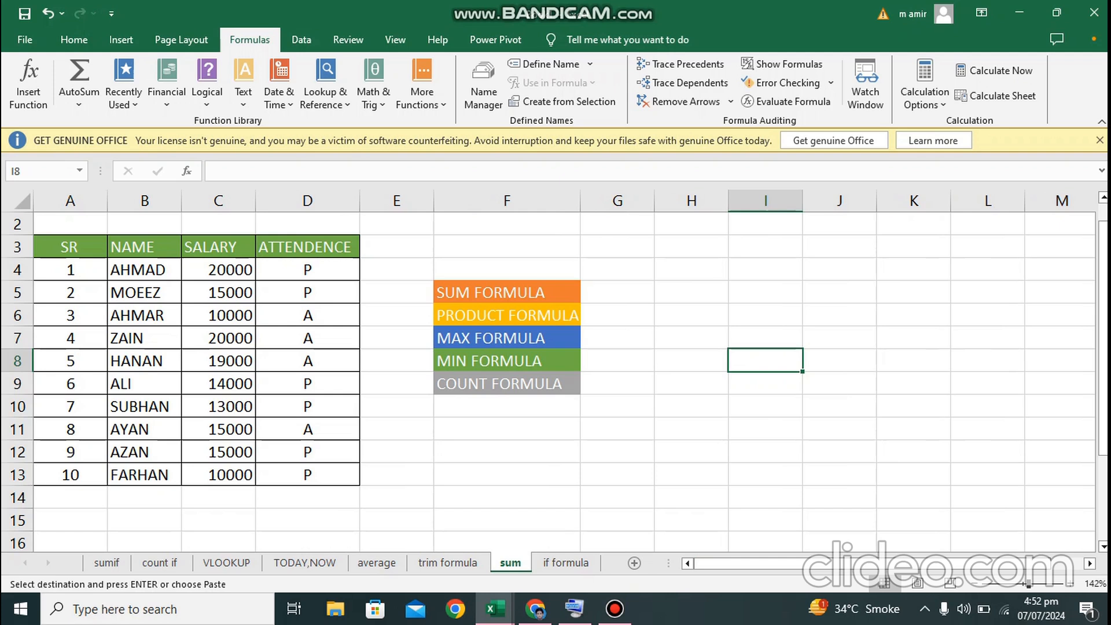
Step: Enter =SUM(C4:C13) in cell G5 beside SUM FORMULA to total the salaries
{"action": "left_click", "coordinate": [618, 292]}
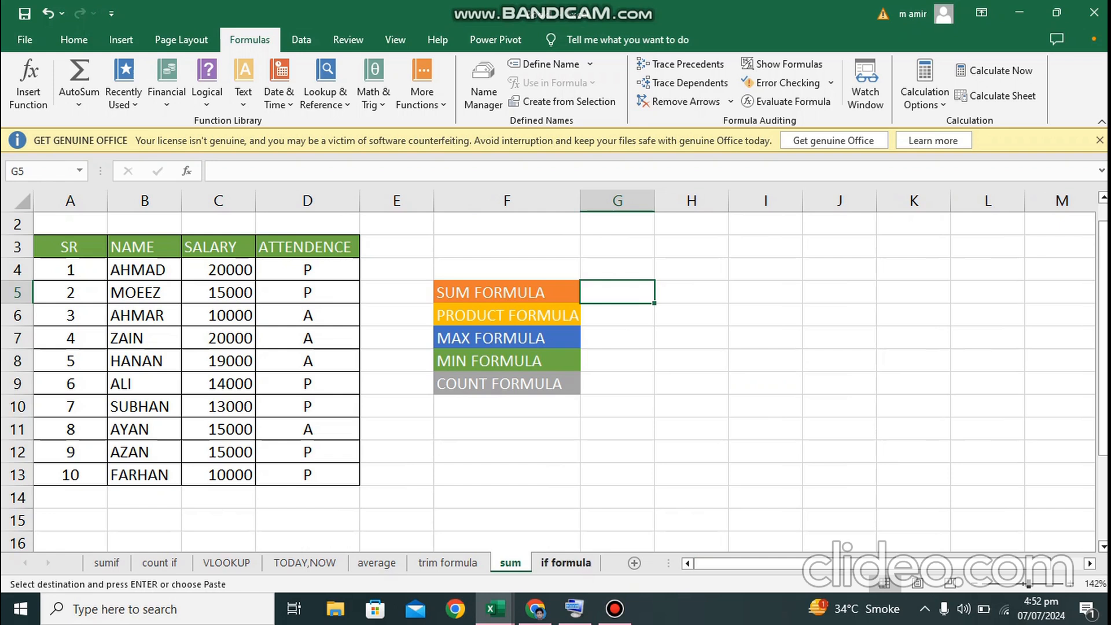
{"action": "left_click", "coordinate": [575, 608]}
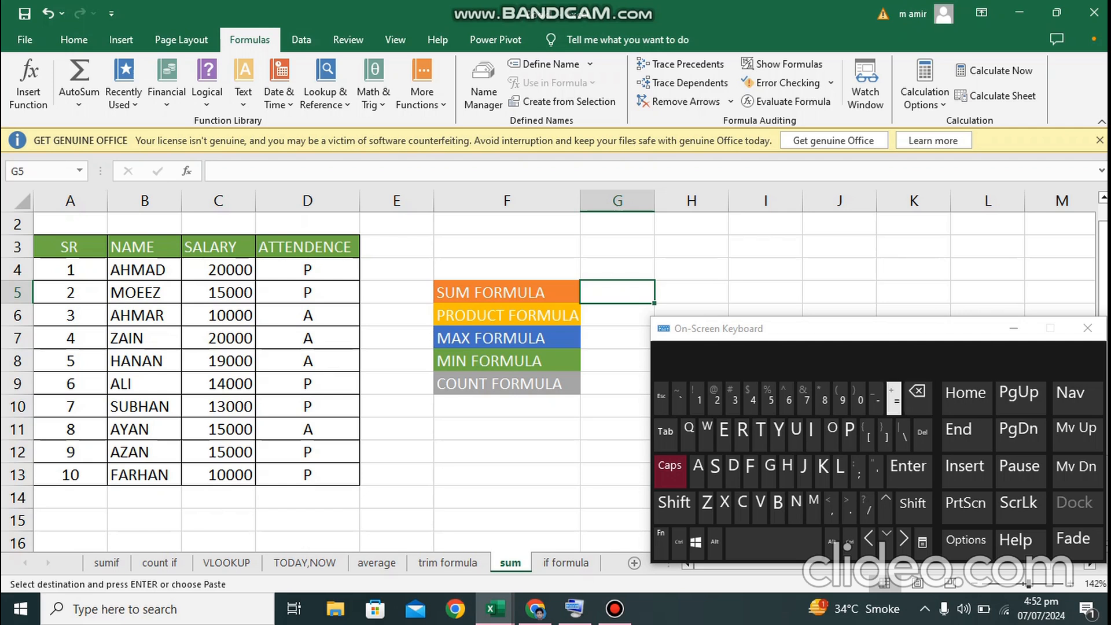
{"action": "left_click", "coordinate": [894, 399]}
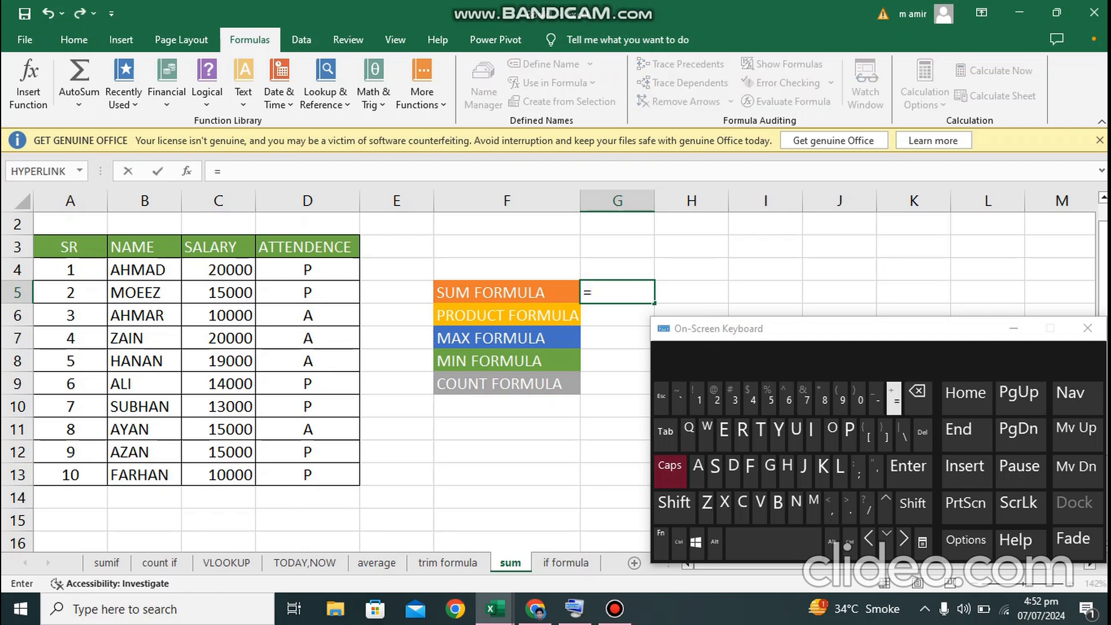
{"action": "left_click", "coordinate": [1014, 329]}
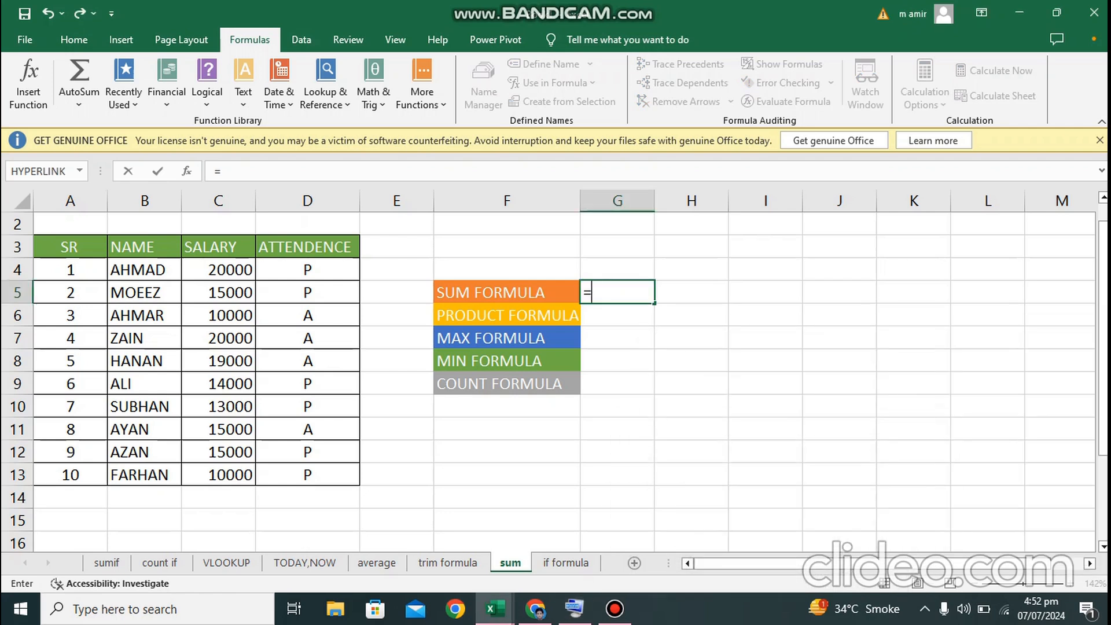
{"action": "type", "text": "SUM"}
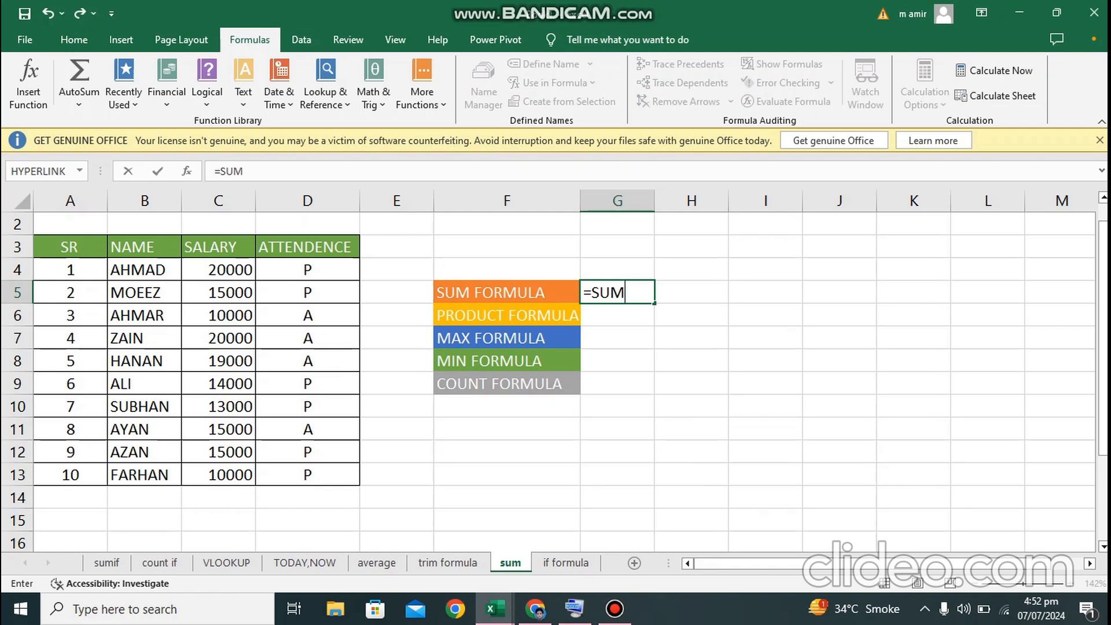
{"action": "key", "text": "BackSpace"}
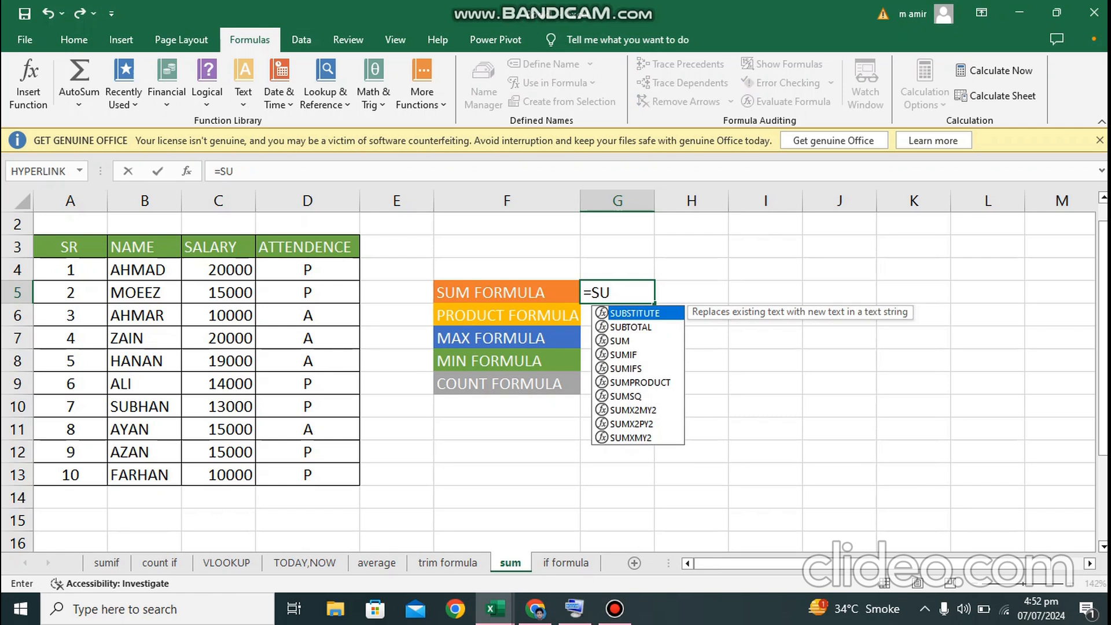
{"action": "key", "text": "Down"}
{"action": "key", "text": "Down"}
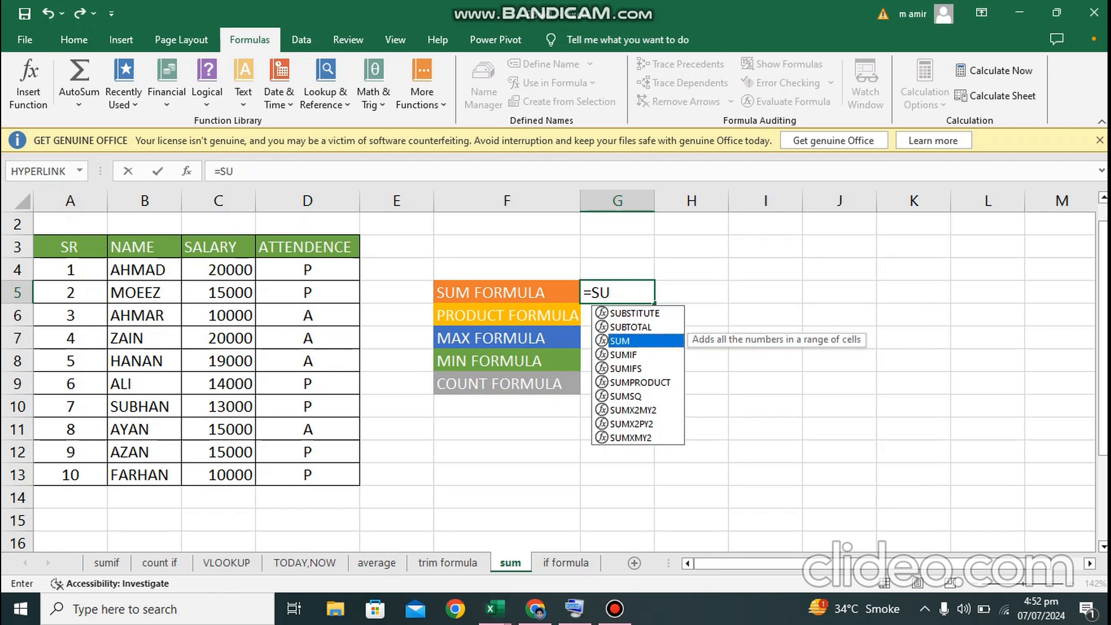
{"action": "key", "text": "Tab"}
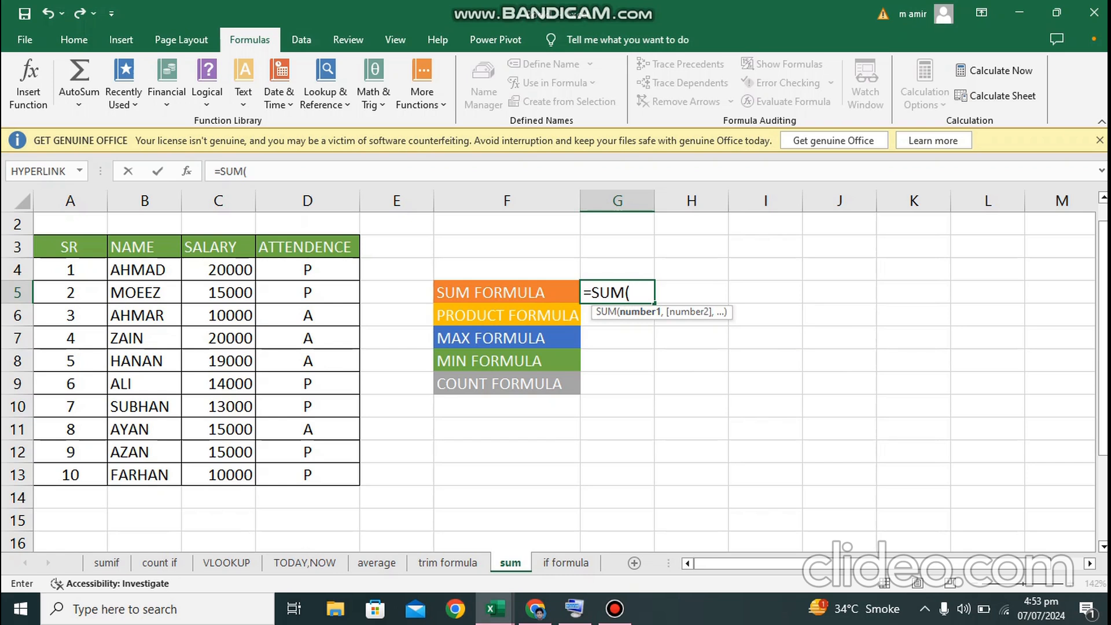
{"action": "left_click_drag", "start_coordinate": [225, 269], "coordinate": [246, 474]}
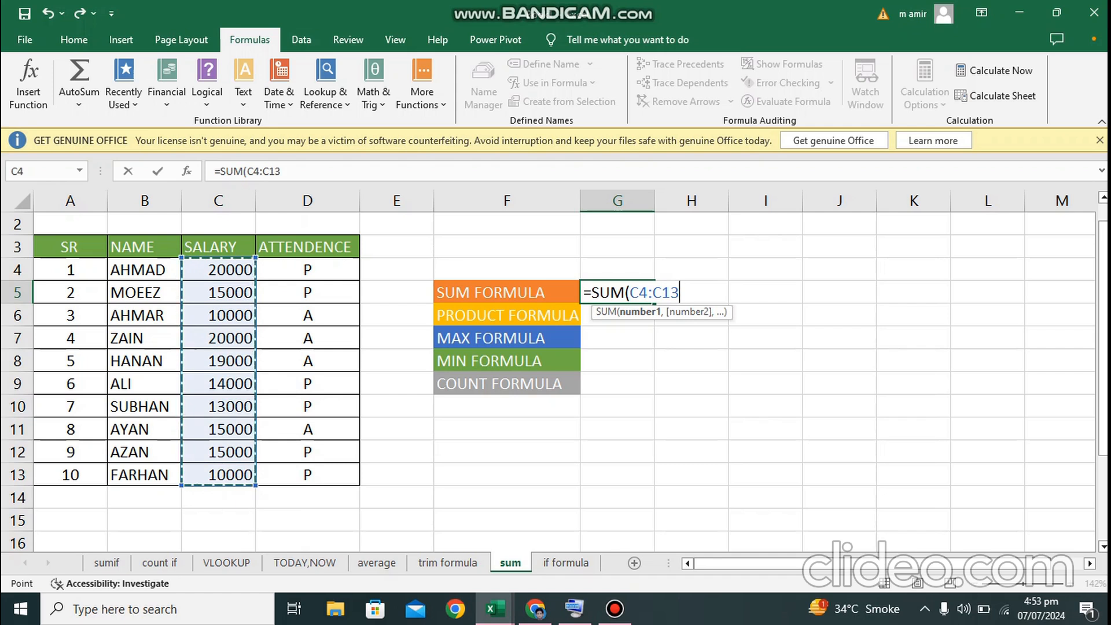
{"action": "type", "text": ")"}
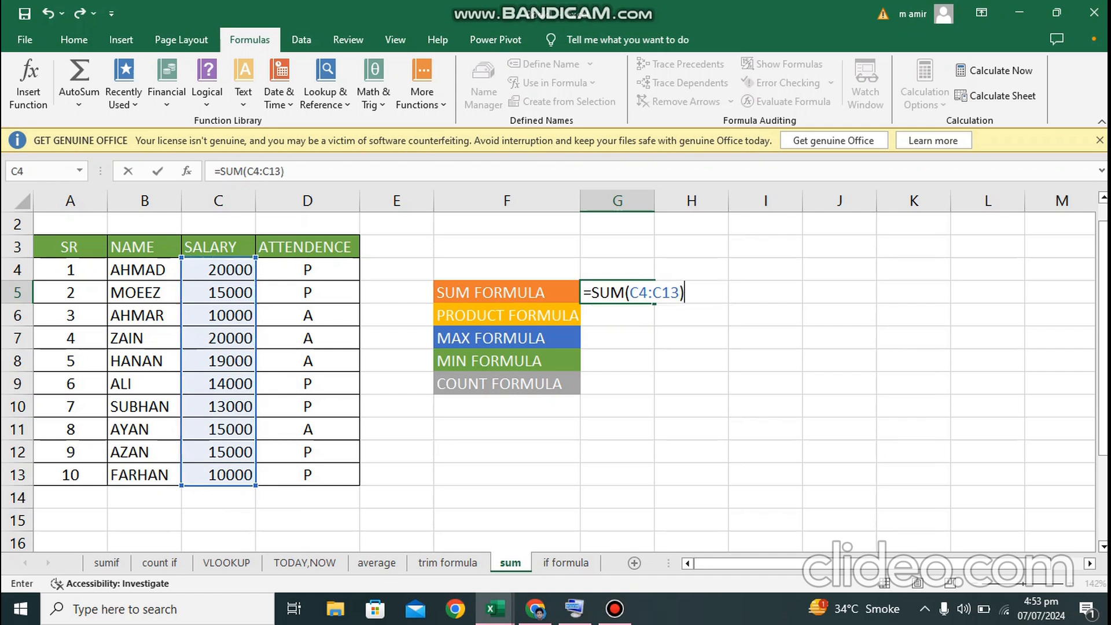
{"action": "key", "text": "Return"}
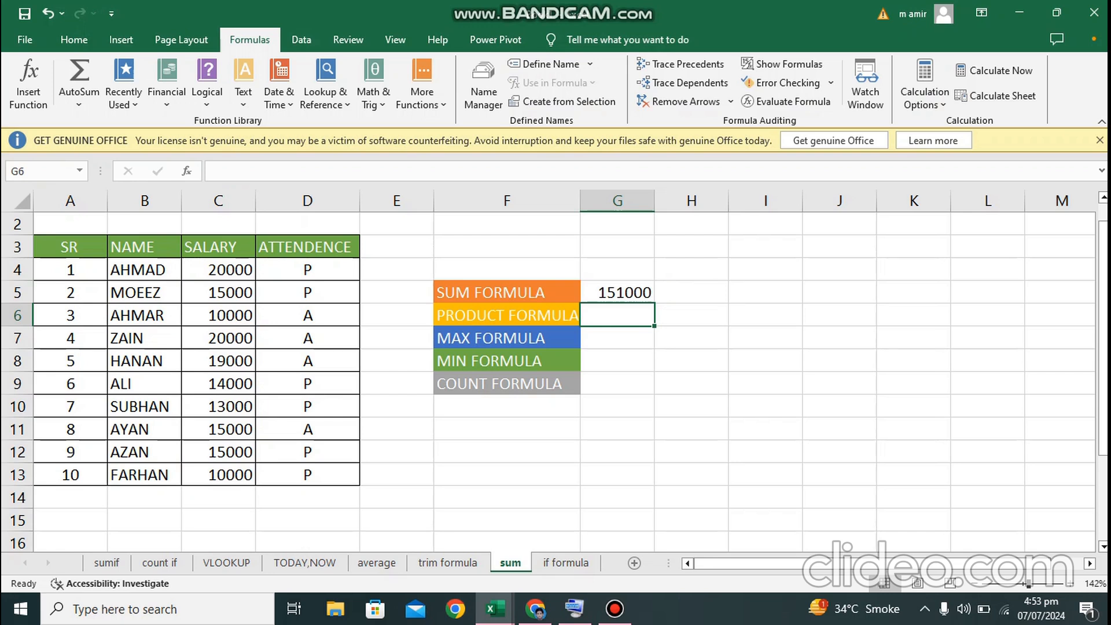
Step: Copy the PRODUCT FORMULA label from F6 into A14 below the table and widen column A slightly
{"action": "left_click", "coordinate": [218, 498]}
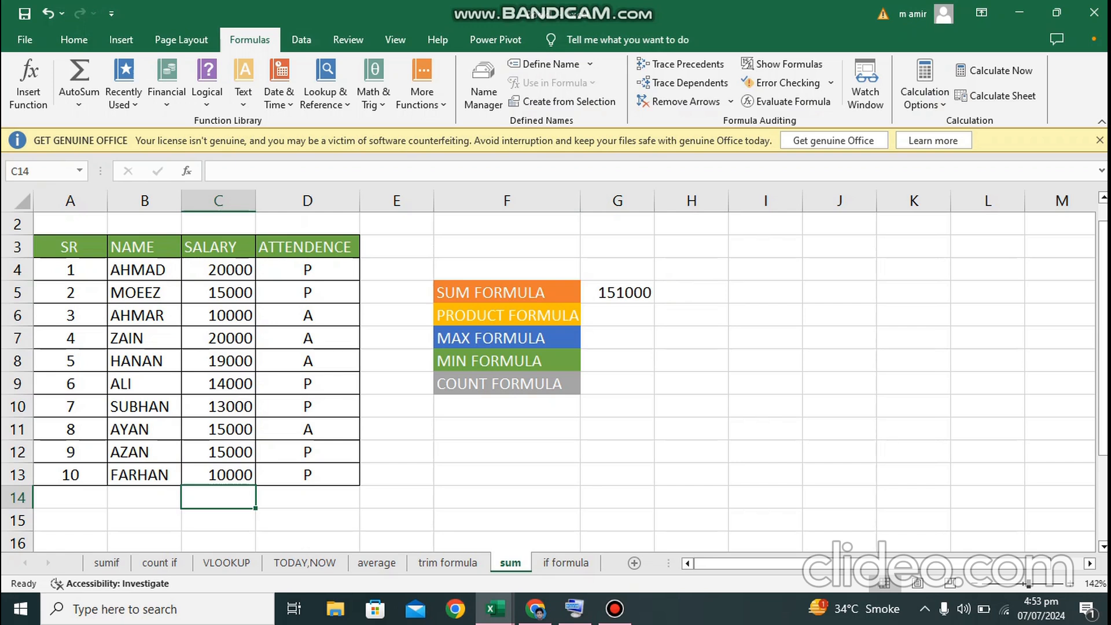
{"action": "left_click", "coordinate": [507, 315]}
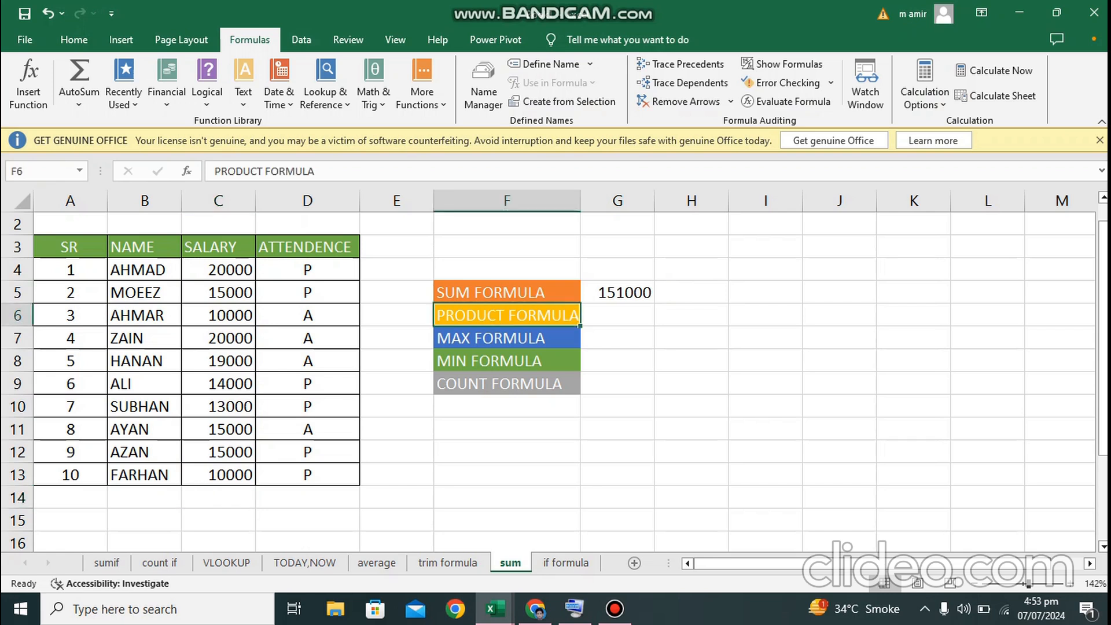
{"action": "key", "text": "ctrl+c"}
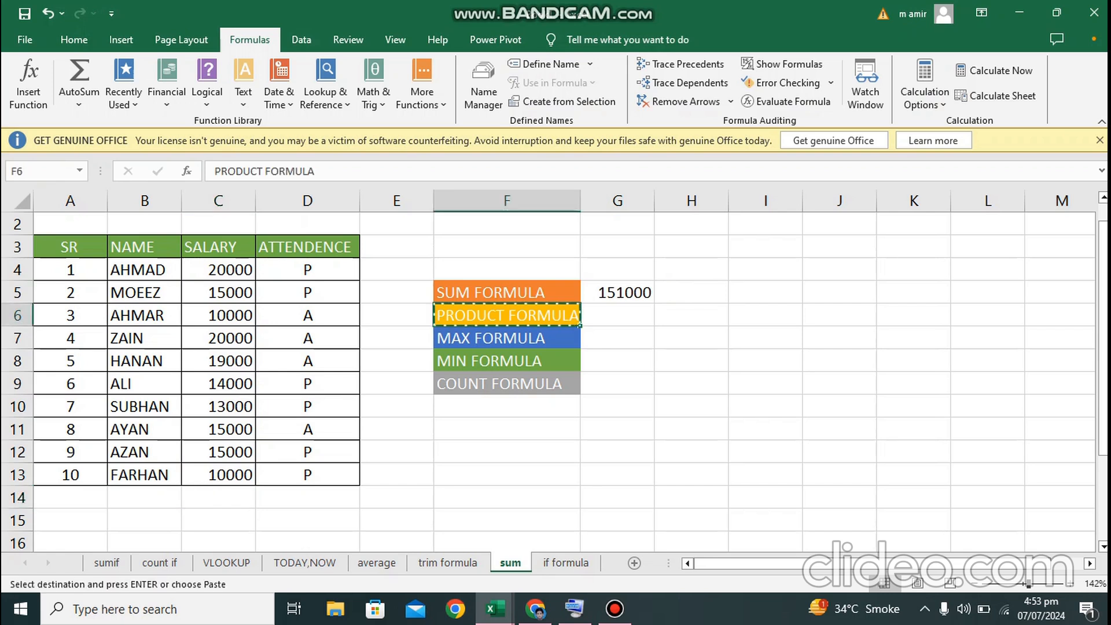
{"action": "left_click", "coordinate": [144, 498]}
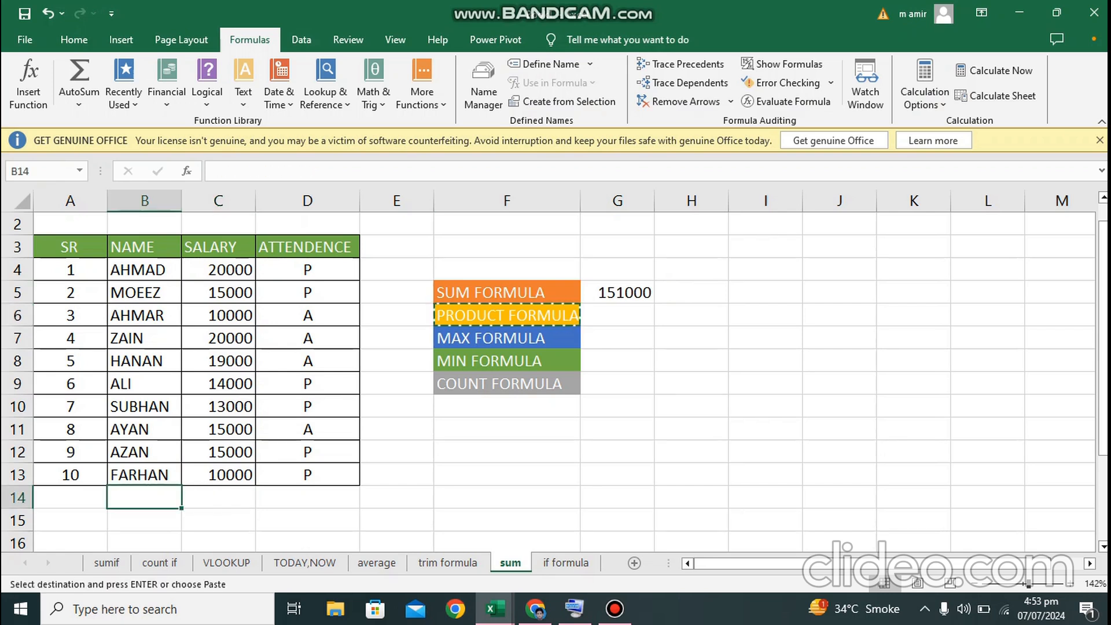
{"action": "left_click", "coordinate": [70, 498]}
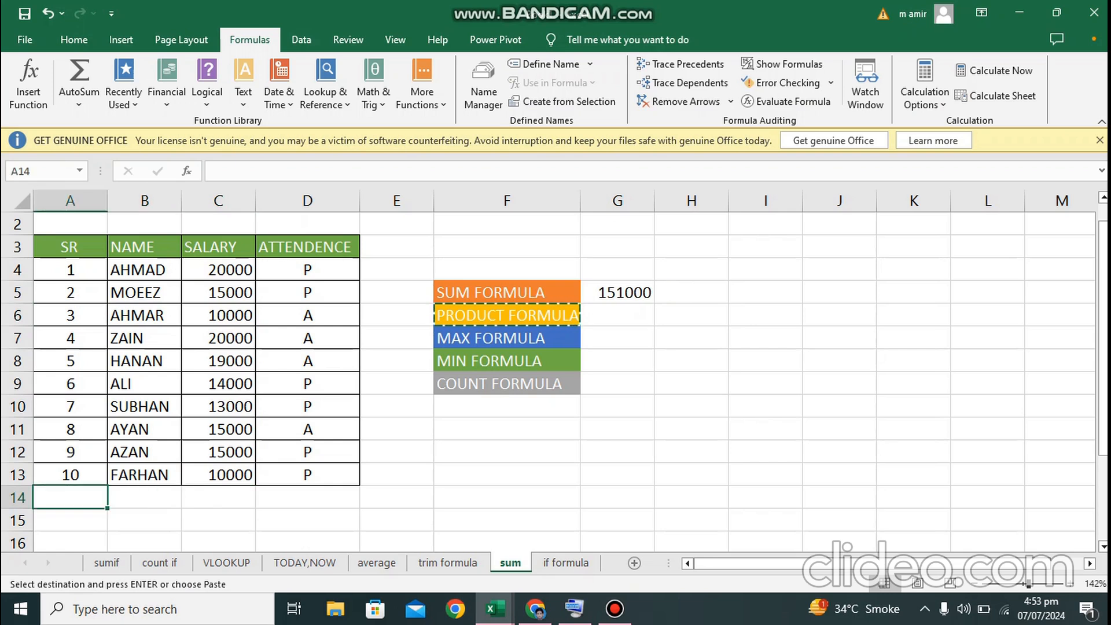
{"action": "key", "text": "ctrl+v"}
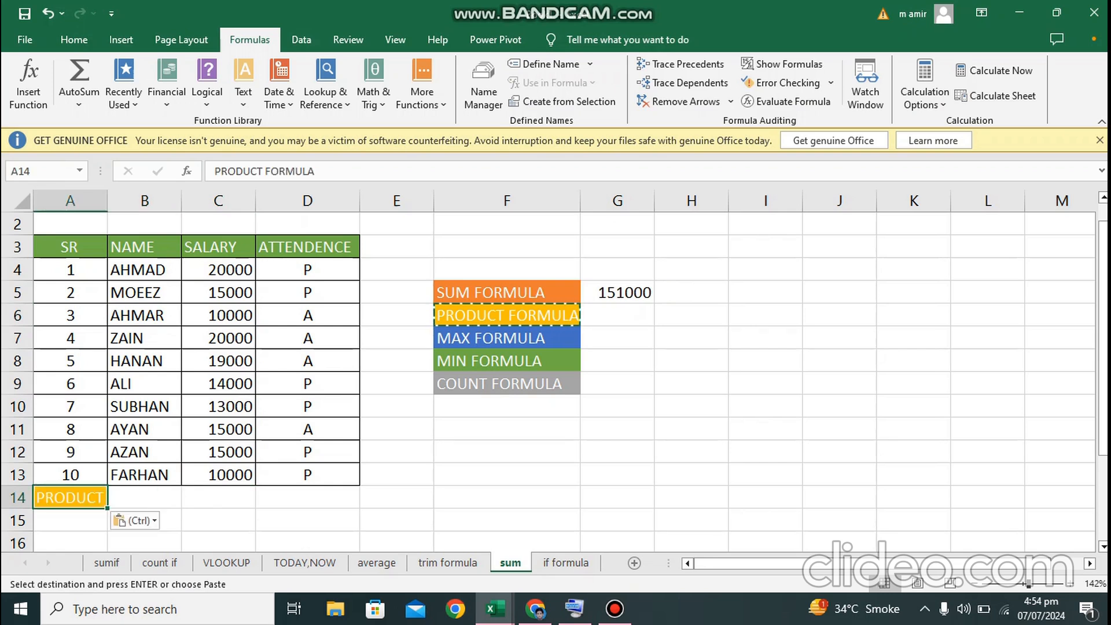
{"action": "left_click_drag", "start_coordinate": [108, 201], "coordinate": [112, 201]}
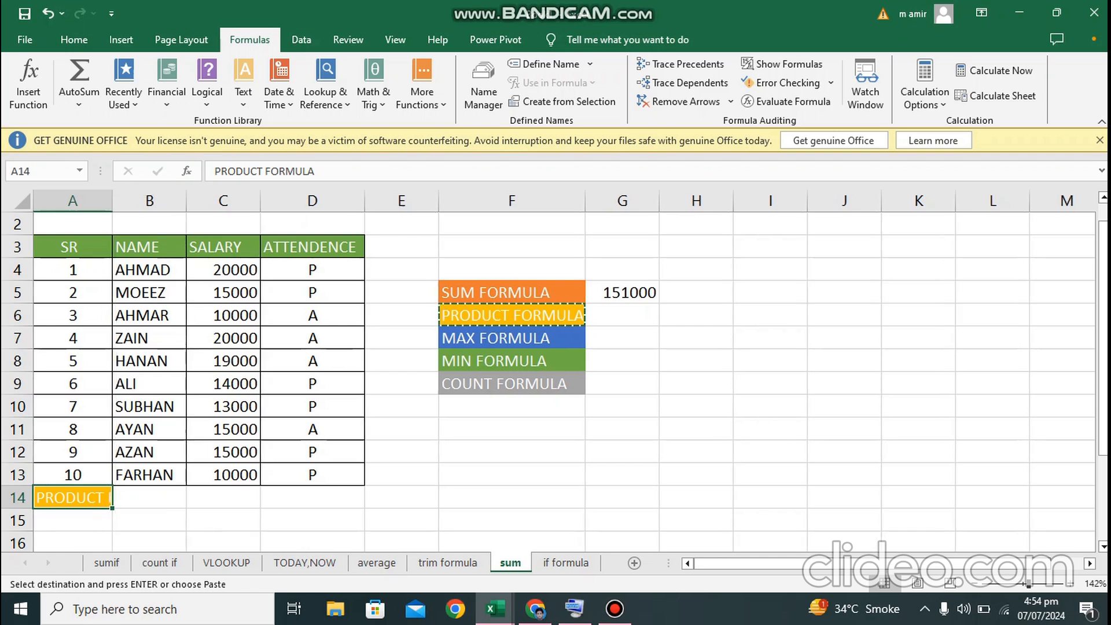
Step: Enter =PRODUCT(C4:C13) in cell C14 below the SALARY column to multiply all the salaries
{"action": "left_click", "coordinate": [223, 497]}
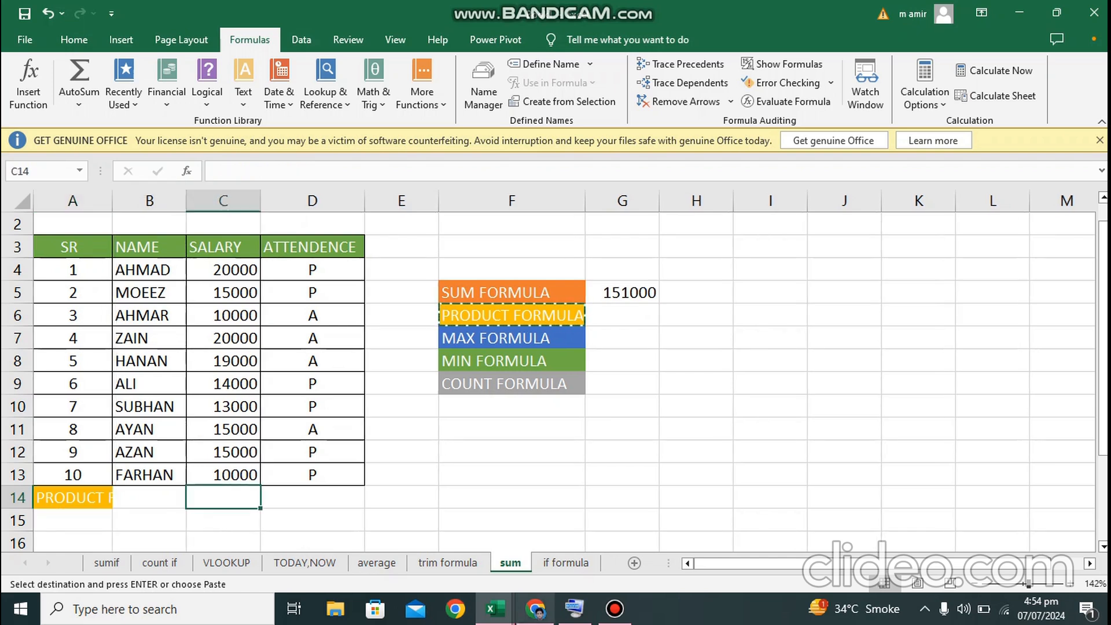
{"action": "left_click", "coordinate": [574, 609]}
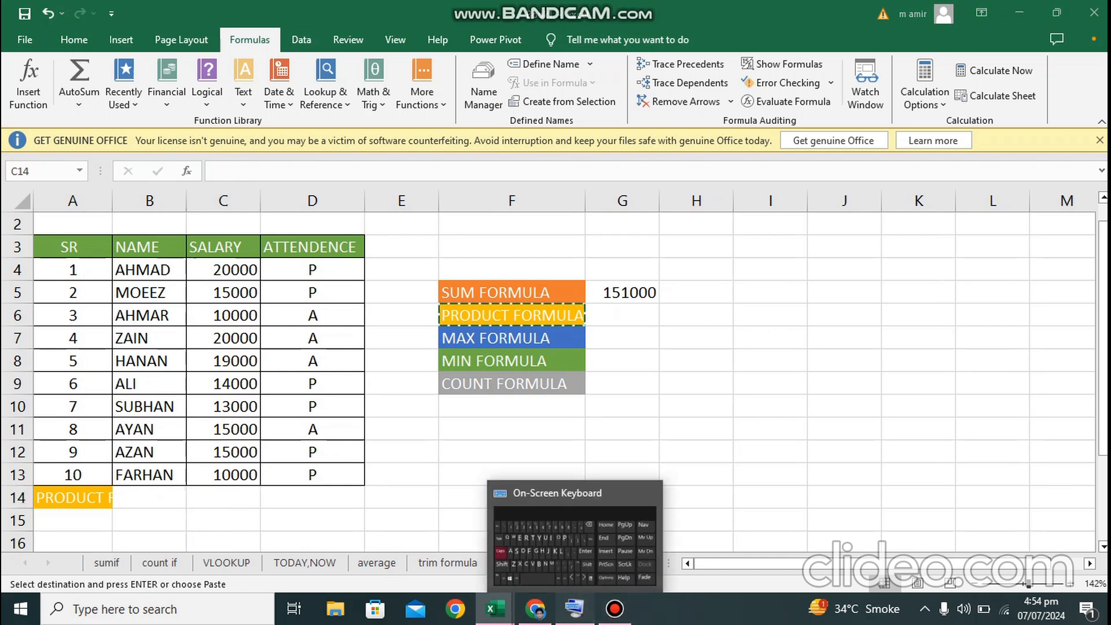
{"action": "left_click", "coordinate": [896, 399]}
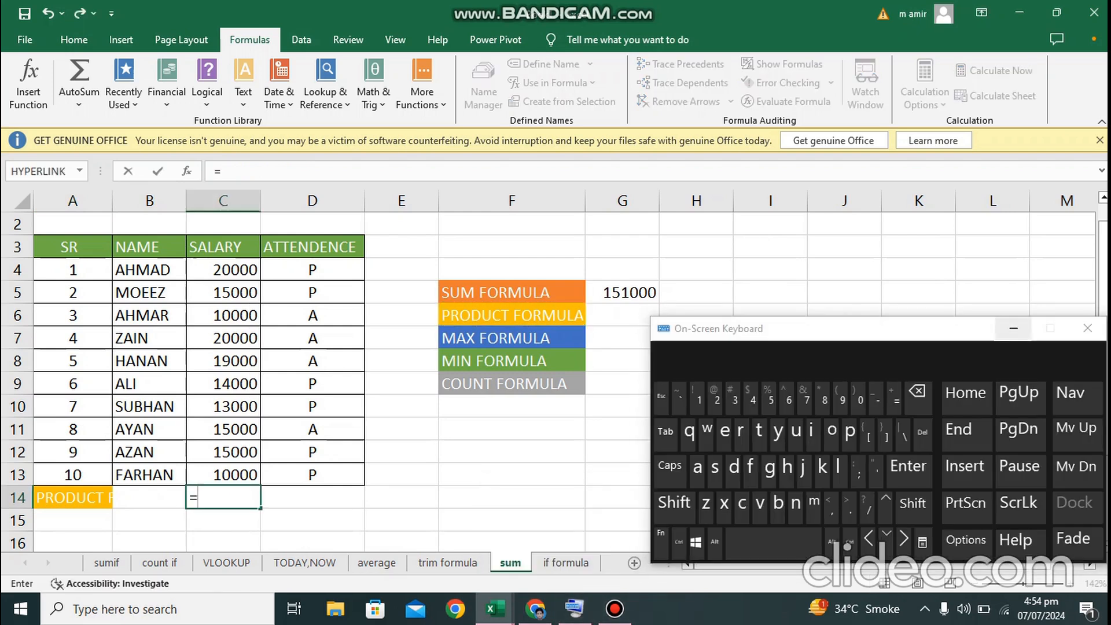
{"action": "left_click", "coordinate": [1013, 328]}
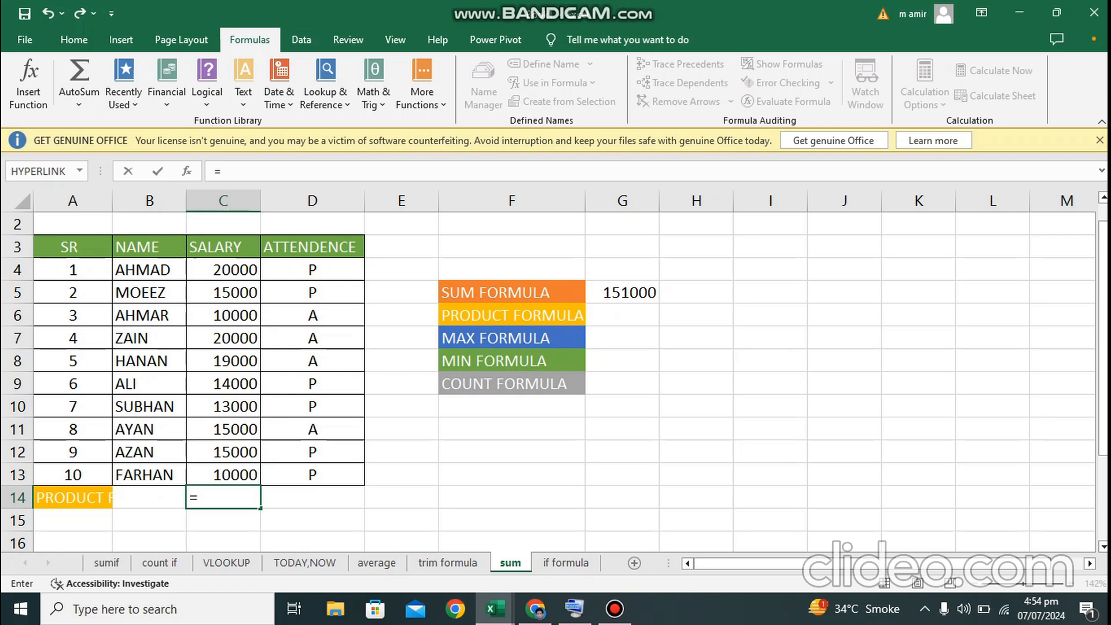
{"action": "type", "text": "pro"}
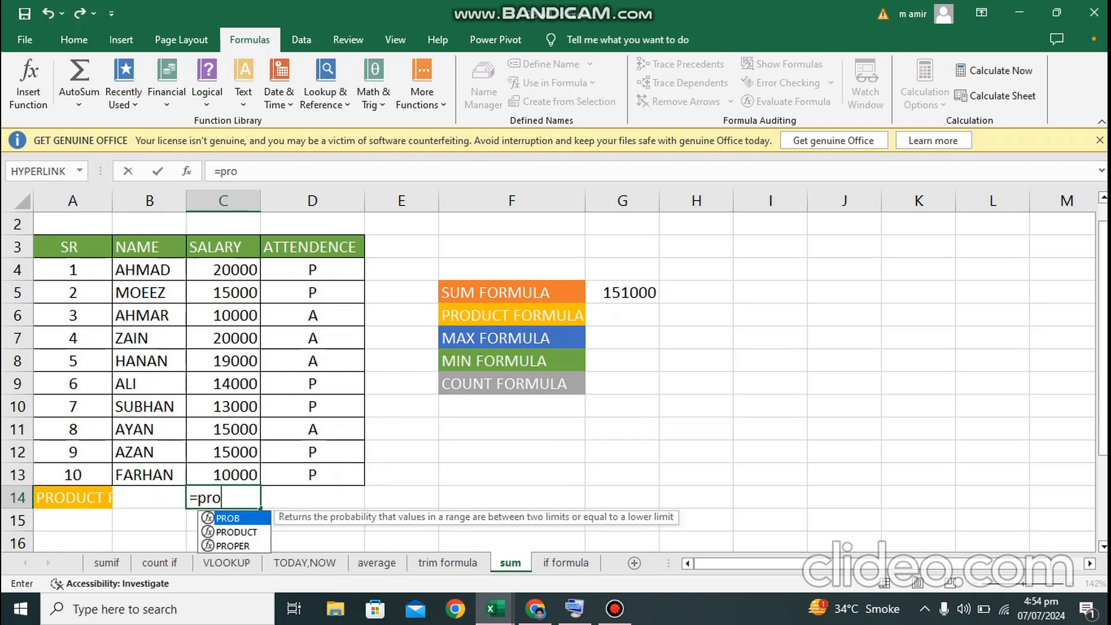
{"action": "key", "text": "Down"}
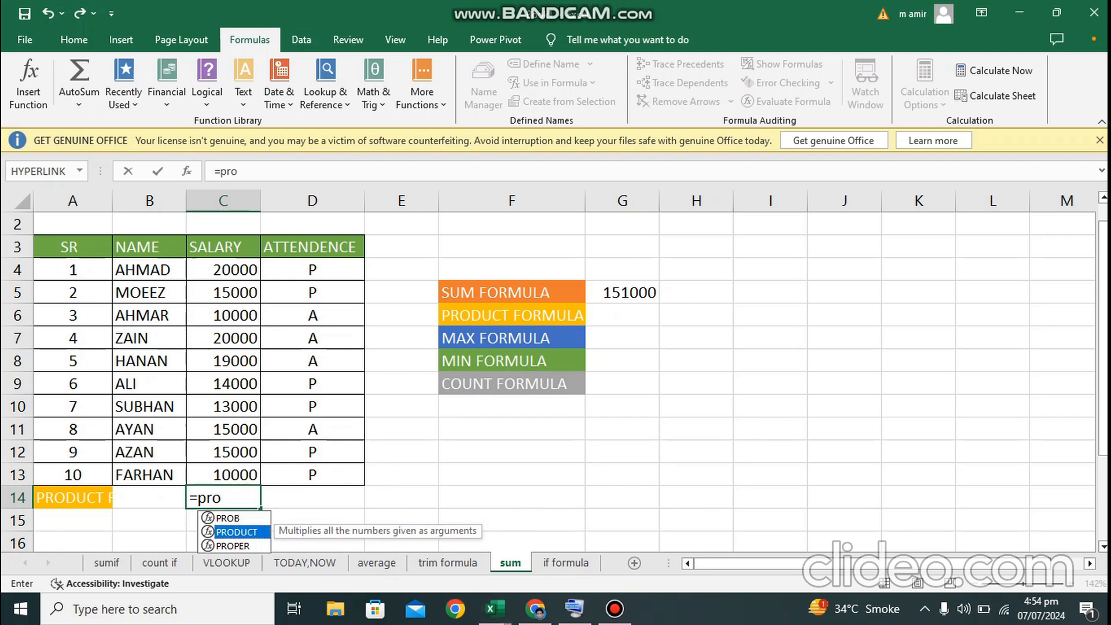
{"action": "key", "text": "Tab"}
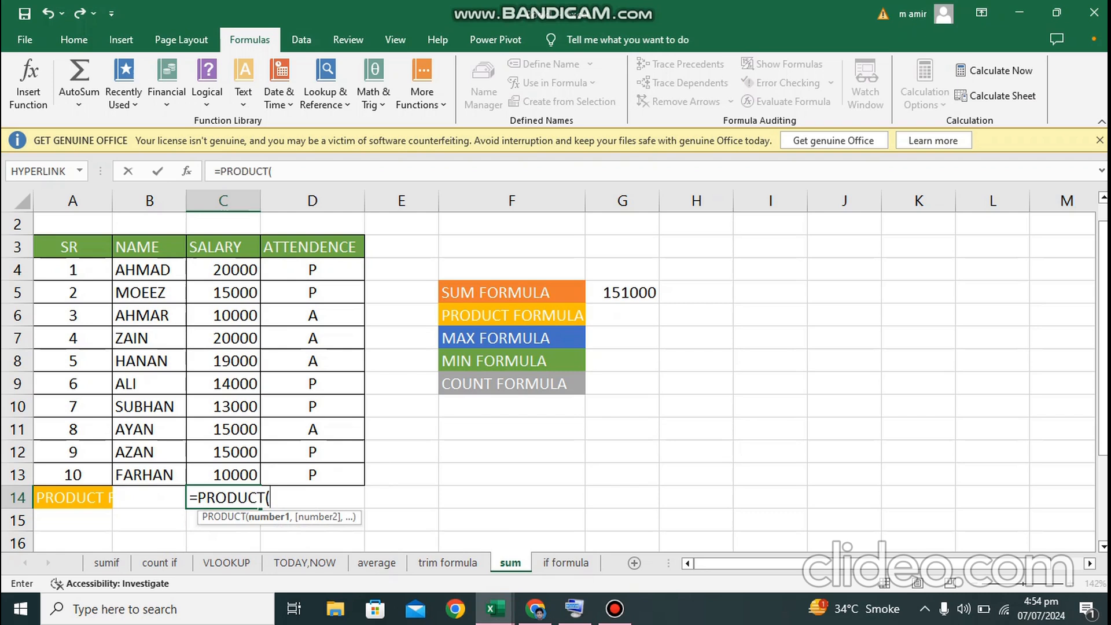
{"action": "left_click_drag", "start_coordinate": [232, 270], "coordinate": [231, 342]}
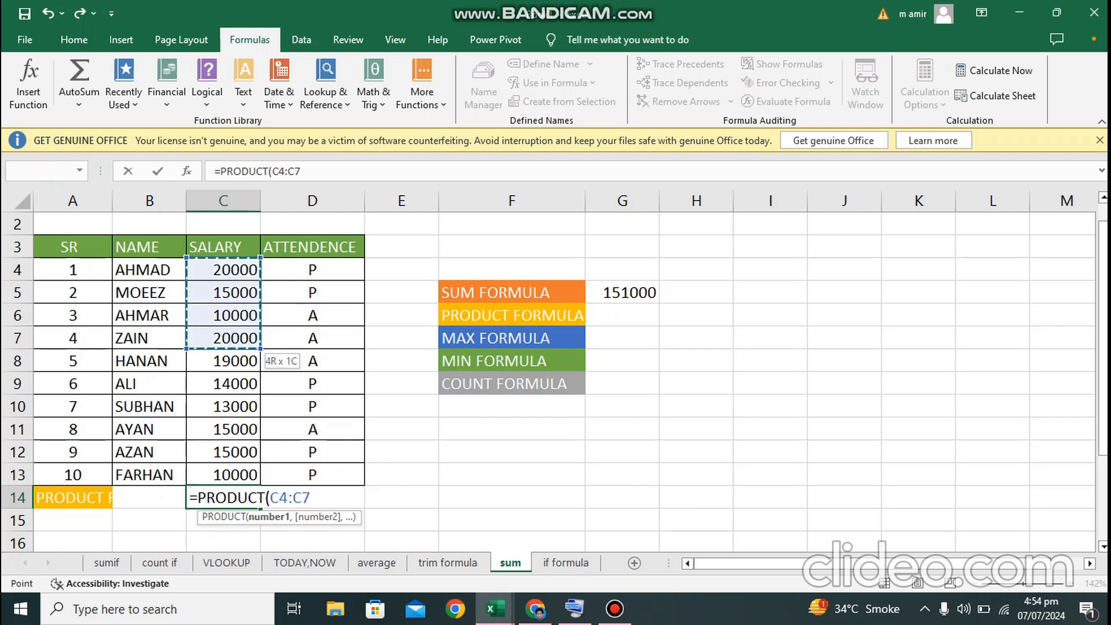
{"action": "left_click_drag", "start_coordinate": [232, 341], "coordinate": [232, 475]}
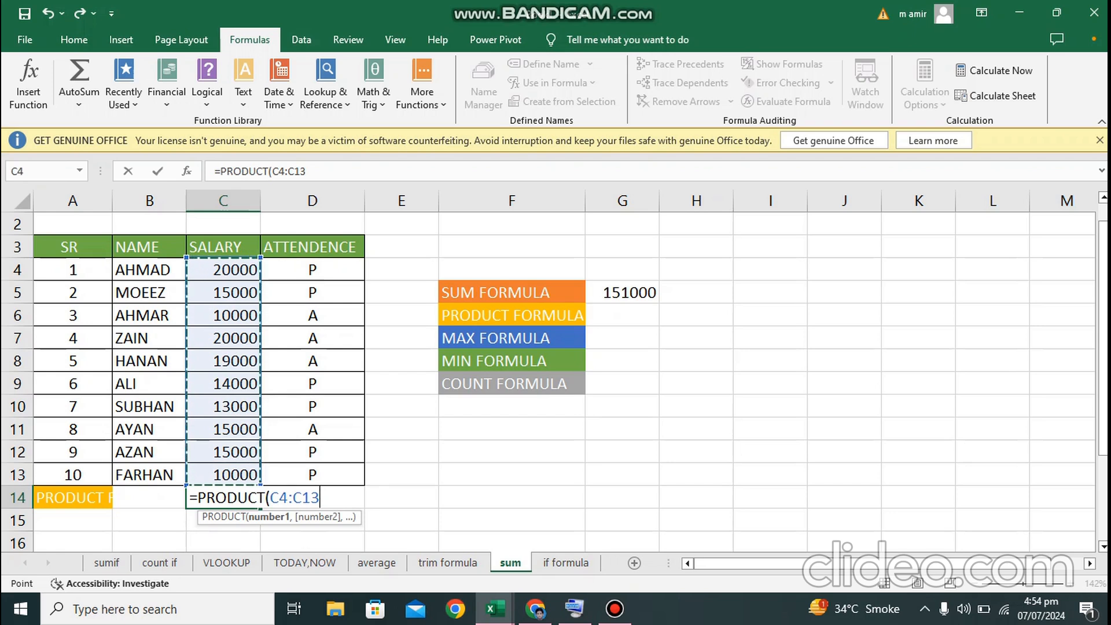
{"action": "type", "text": ")"}
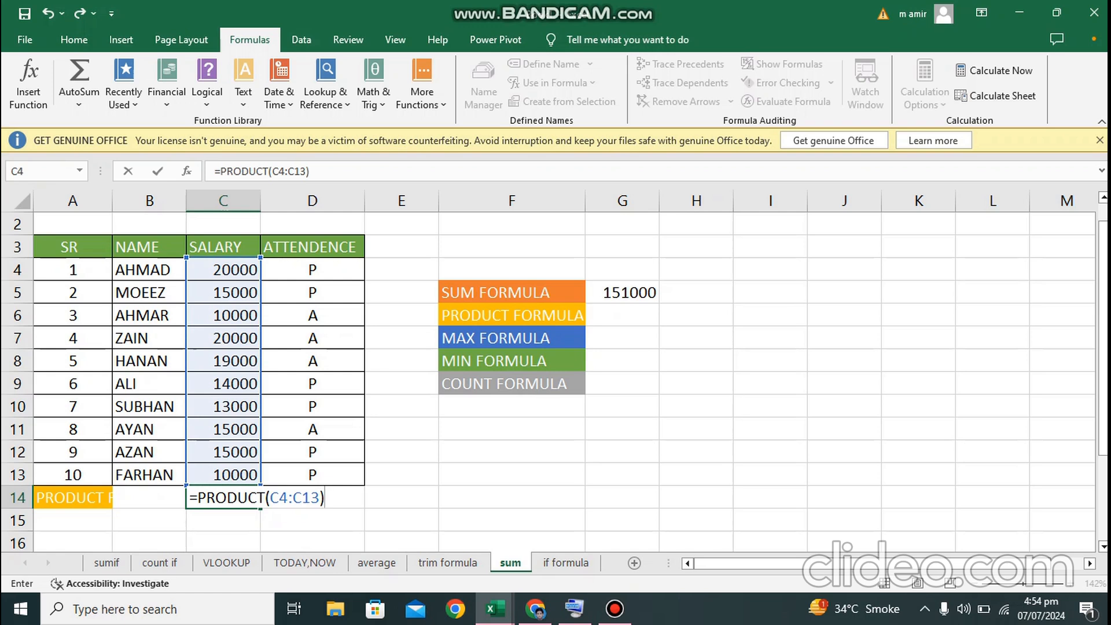
{"action": "key", "text": "Return"}
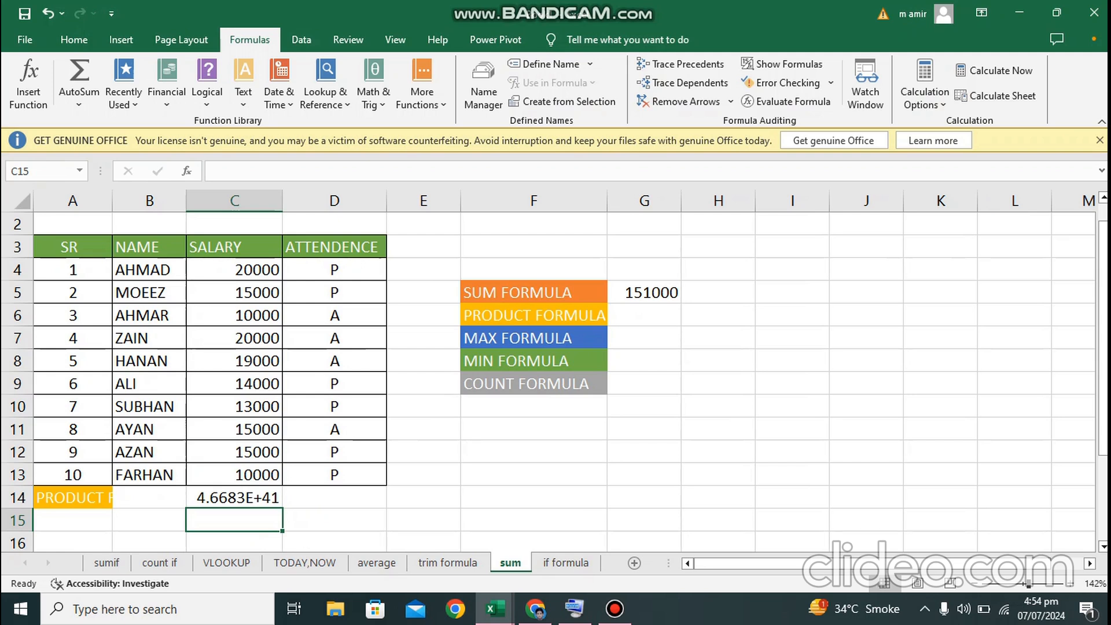
Step: Undo the PRODUCT formula in C14, the widening of column A and the label copied into A14
{"action": "key", "text": "ctrl+z"}
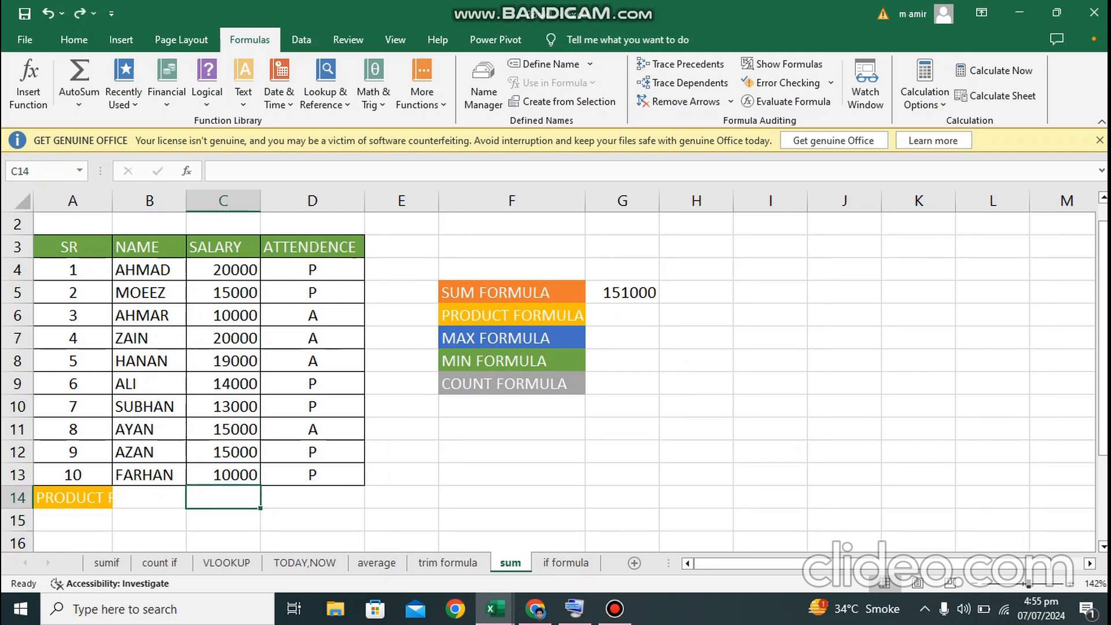
{"action": "key", "text": "ctrl+z"}
{"action": "key", "text": "ctrl+z"}
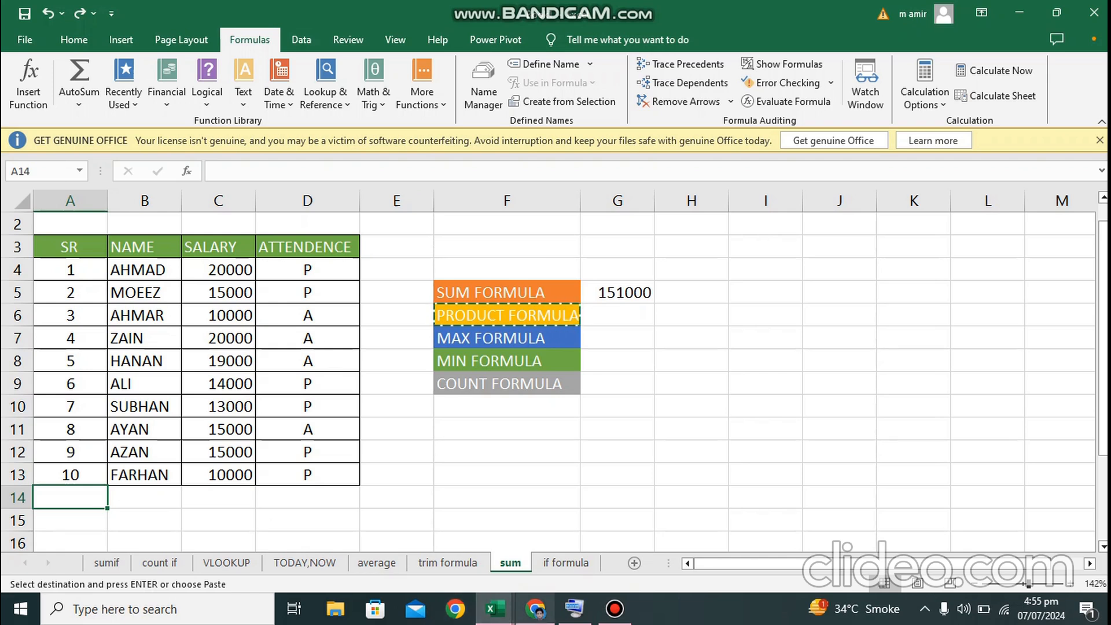
Step: Try =PRODUCT(A4:A13) in cell A14 below the SR column, and undo the entry
{"action": "left_click", "coordinate": [574, 609]}
{"action": "left_click", "coordinate": [896, 396]}
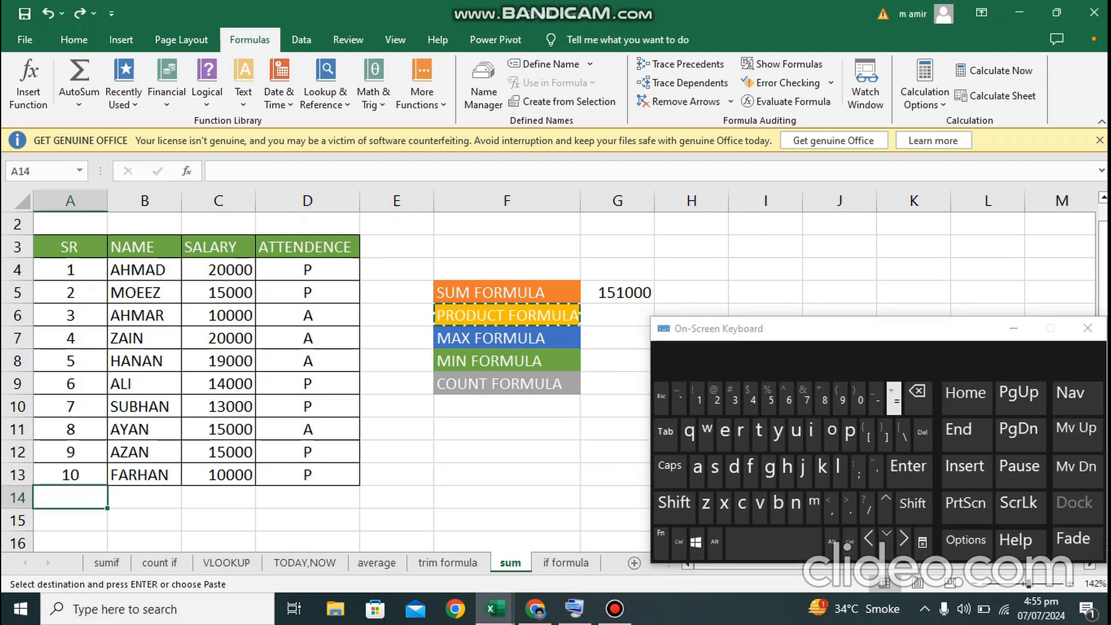
{"action": "left_click", "coordinate": [1014, 329]}
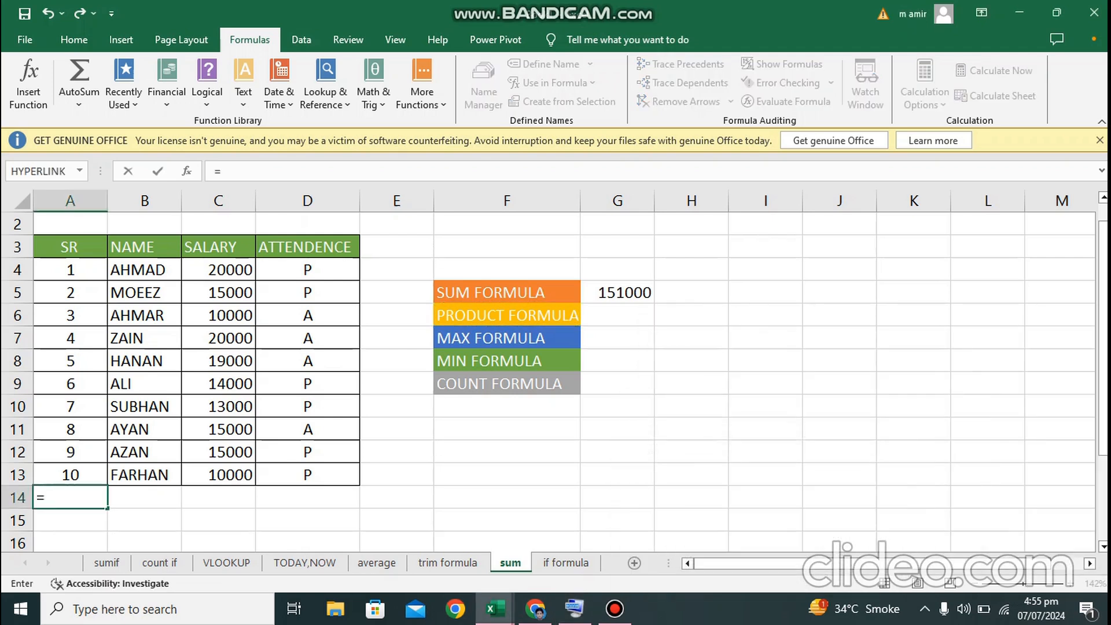
{"action": "type", "text": "pro"}
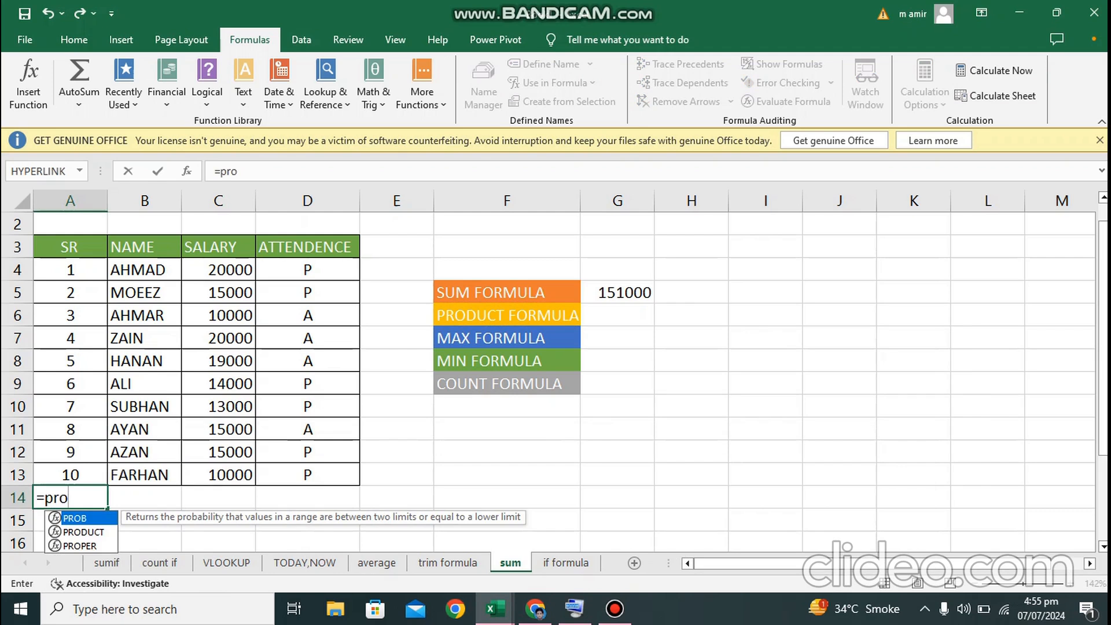
{"action": "key", "text": "Down"}
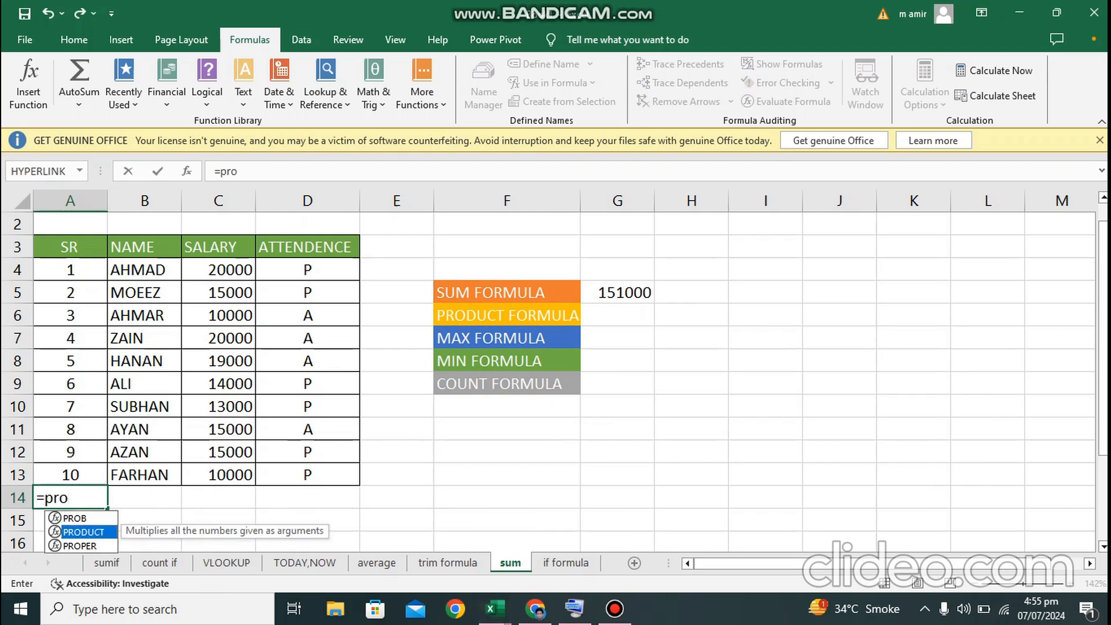
{"action": "key", "text": "Tab"}
{"action": "left_click_drag", "start_coordinate": [70, 270], "coordinate": [70, 475]}
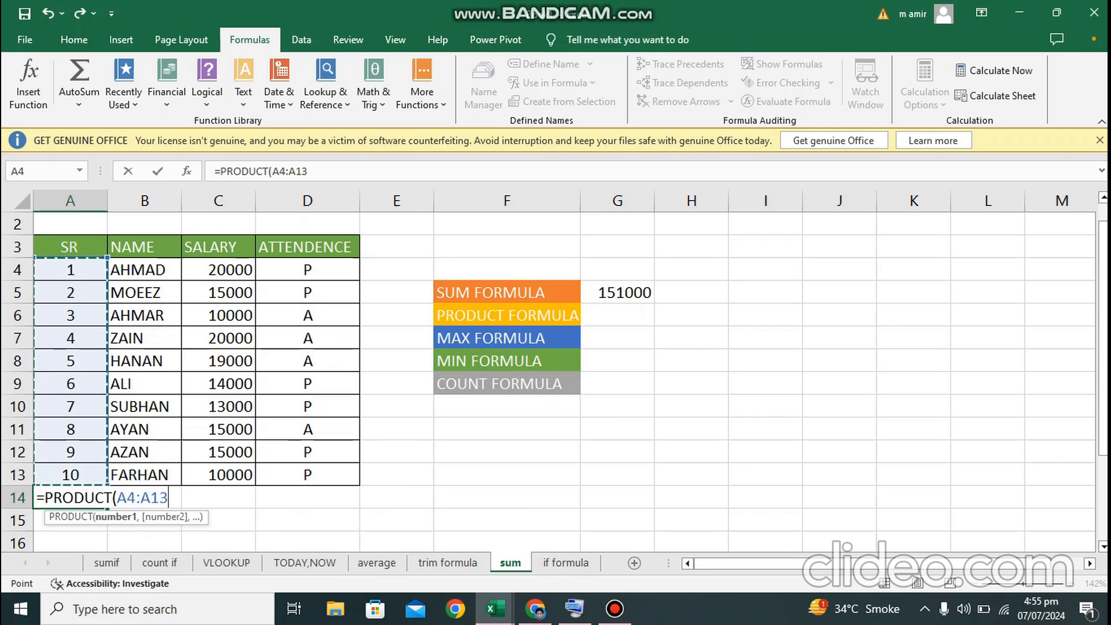
{"action": "type", "text": ")"}
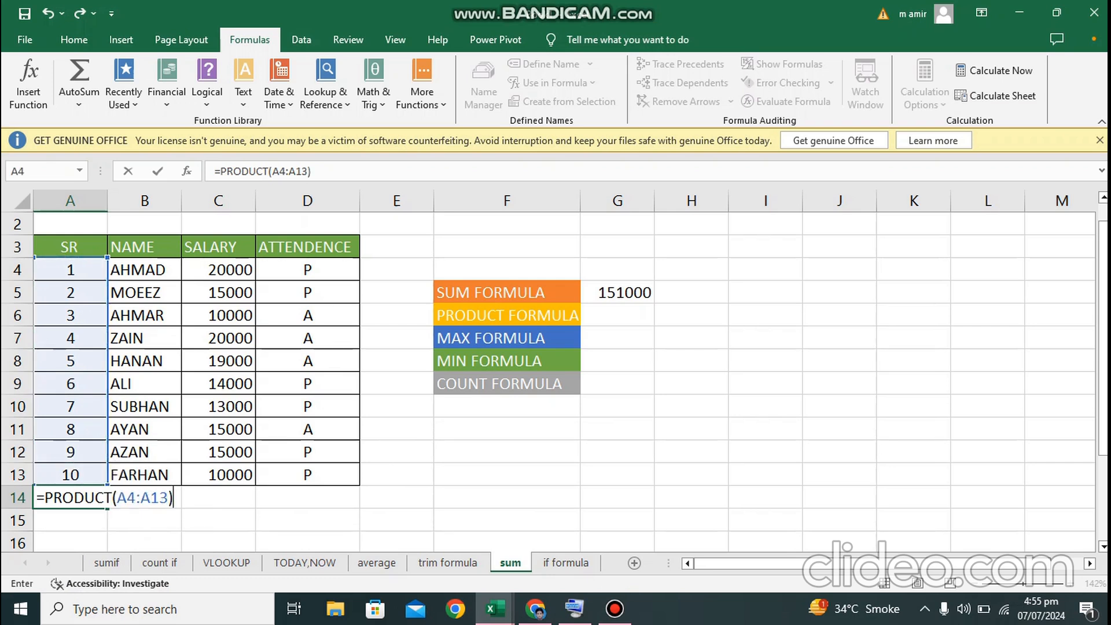
{"action": "key", "text": "Return"}
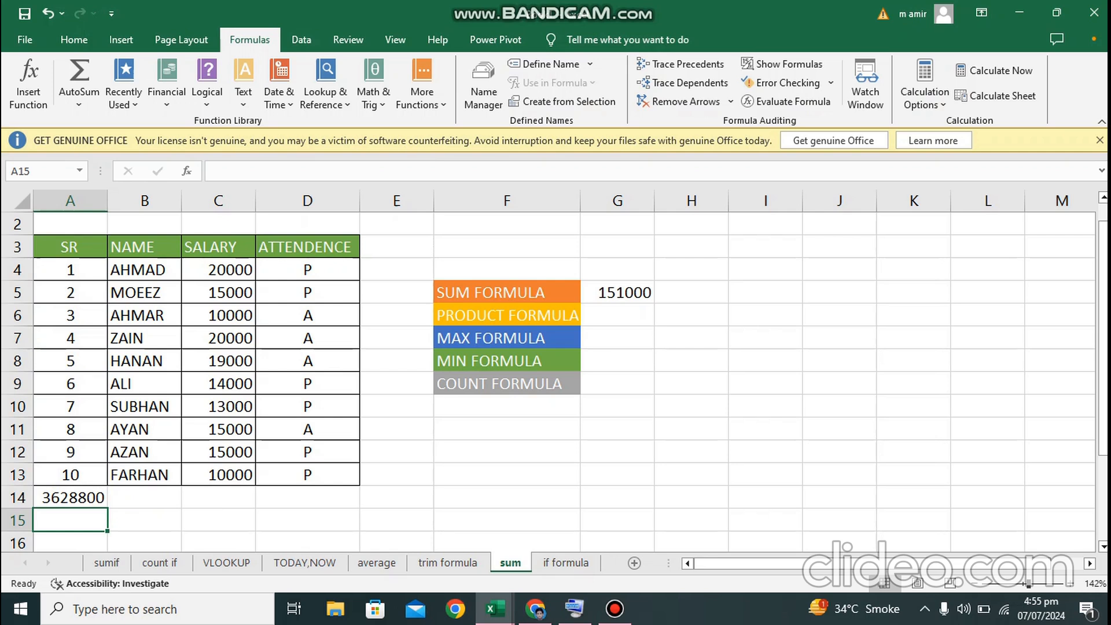
{"action": "key", "text": "ctrl+z"}
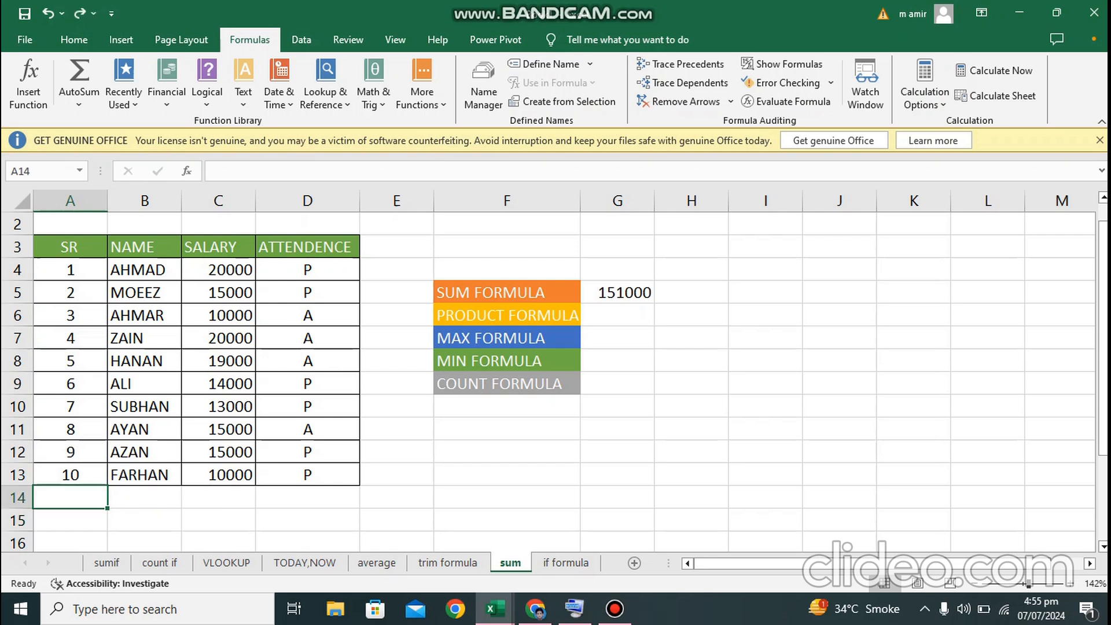
Step: Enter =PRODUCT(A4:A13) in cell G6 beside PRODUCT FORMULA to multiply the SR numbers
{"action": "left_click", "coordinate": [618, 316]}
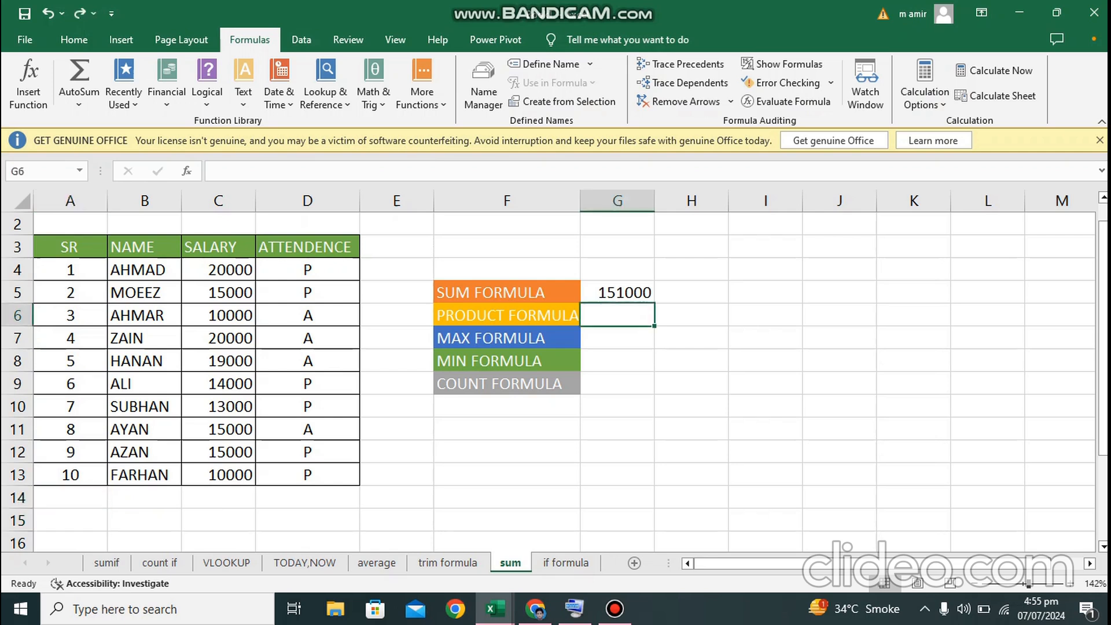
{"action": "left_click", "coordinate": [574, 609]}
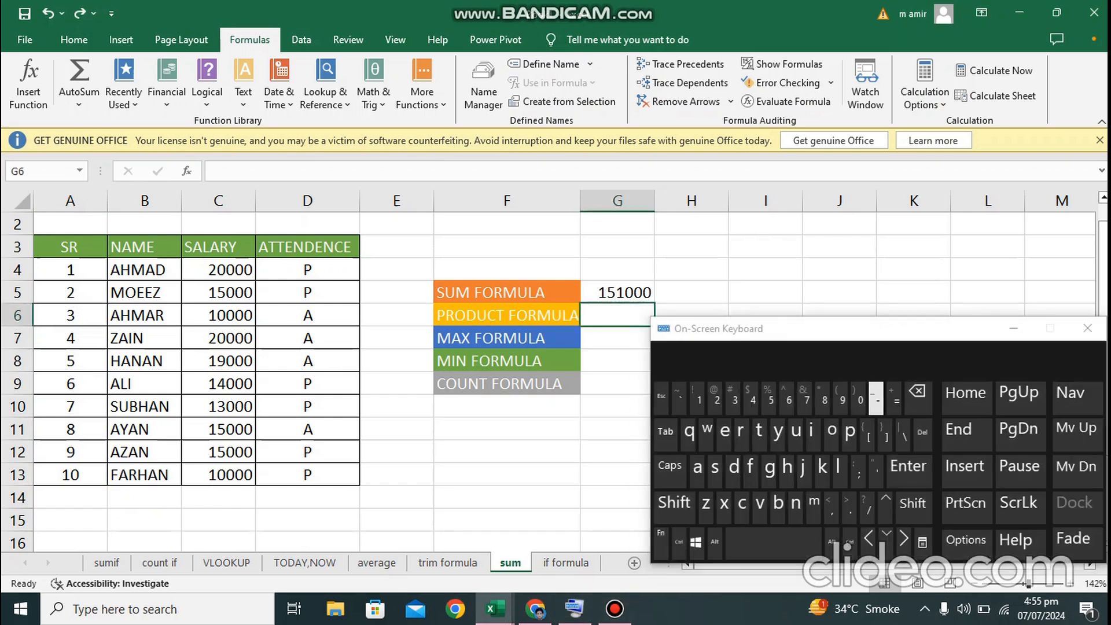
{"action": "left_click", "coordinate": [896, 395]}
{"action": "left_click_drag", "start_coordinate": [805, 328], "coordinate": [933, 331]}
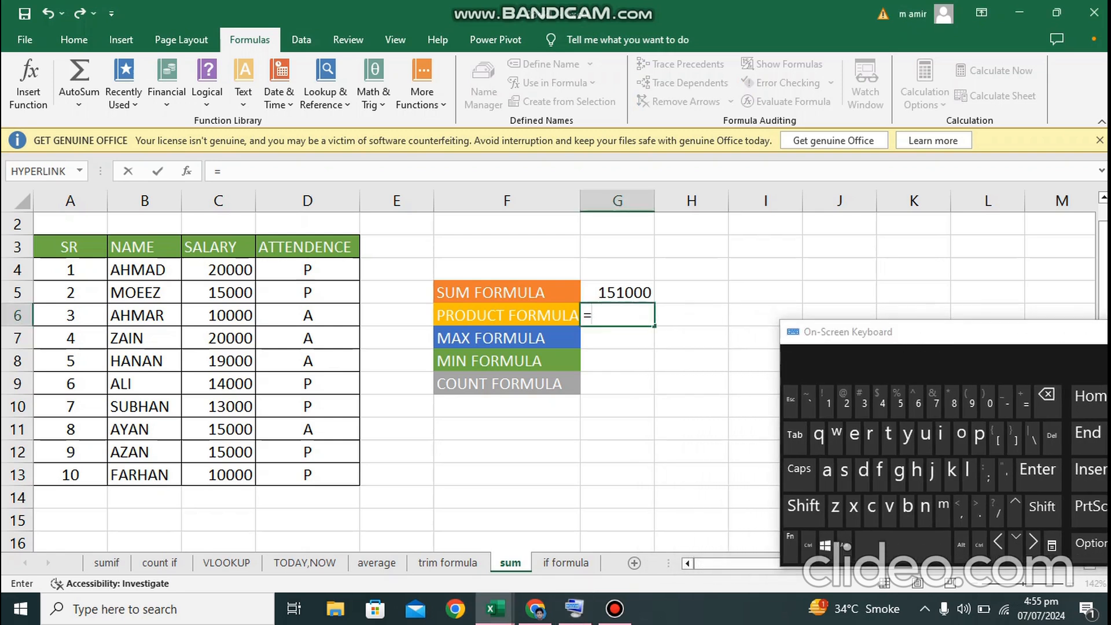
{"action": "type", "text": "pro"}
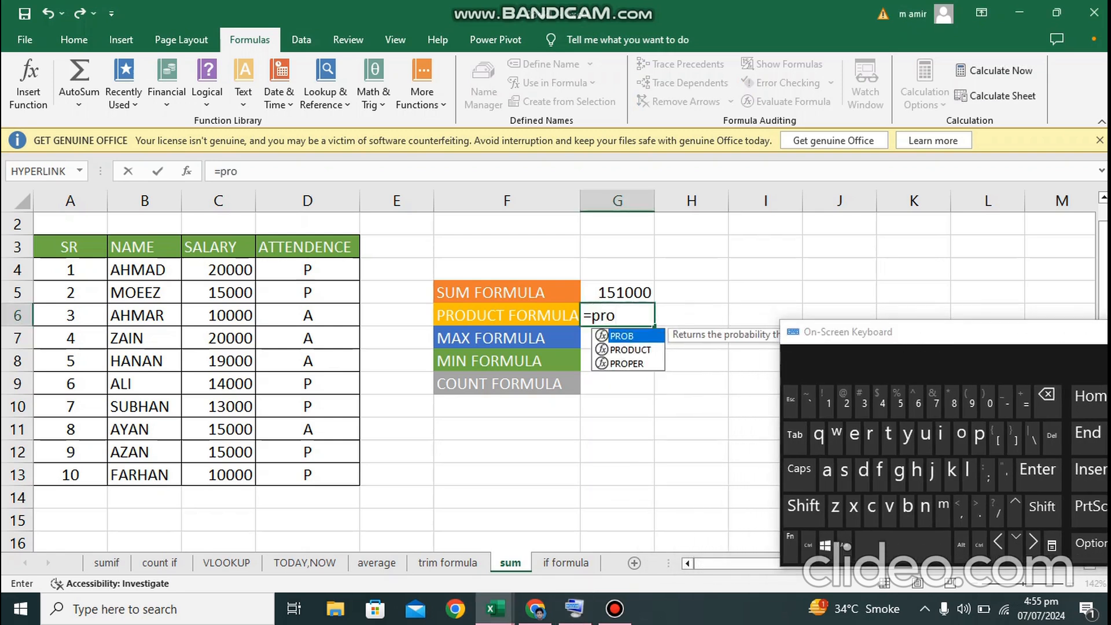
{"action": "key", "text": "Down"}
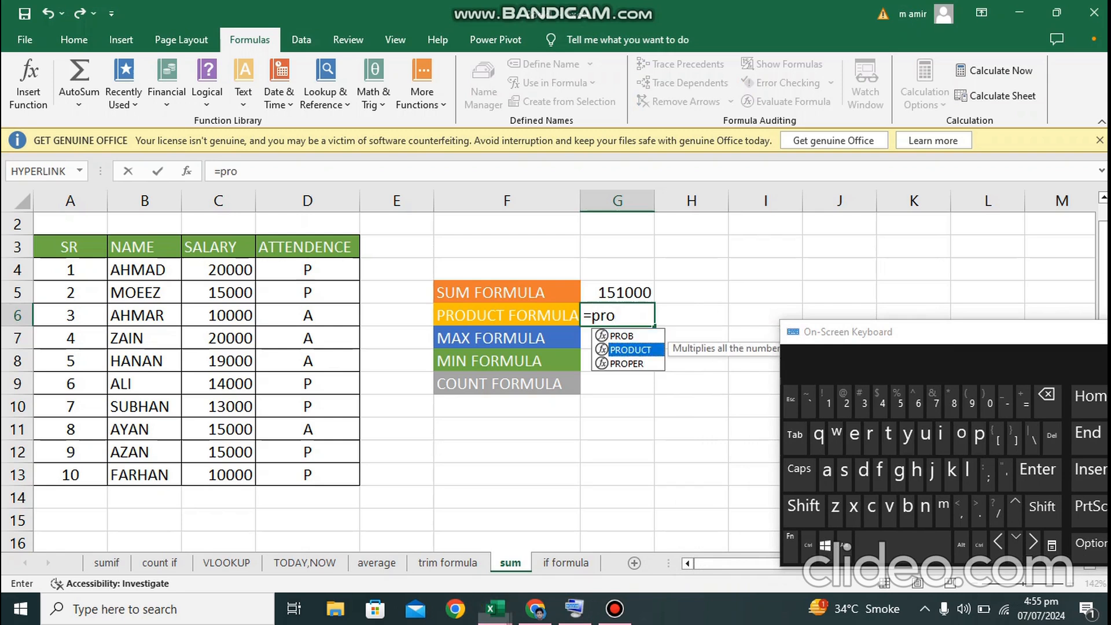
{"action": "key", "text": "Tab"}
{"action": "left_click_drag", "start_coordinate": [70, 270], "coordinate": [69, 475]}
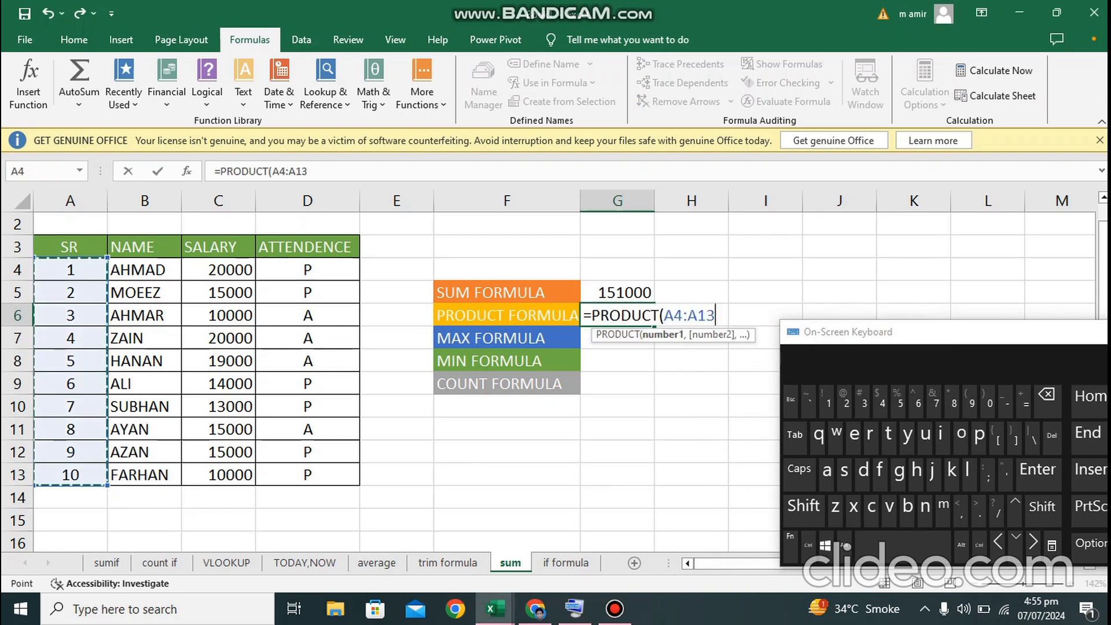
{"action": "type", "text": ")\\"}
{"action": "key", "text": "BackSpace"}
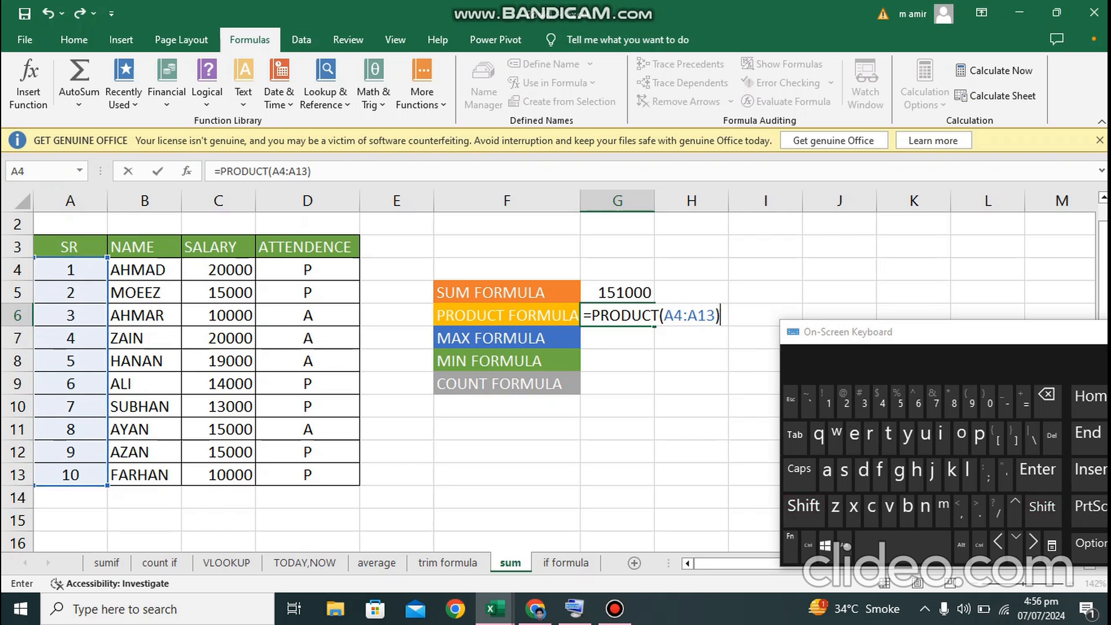
{"action": "key", "text": "Return"}
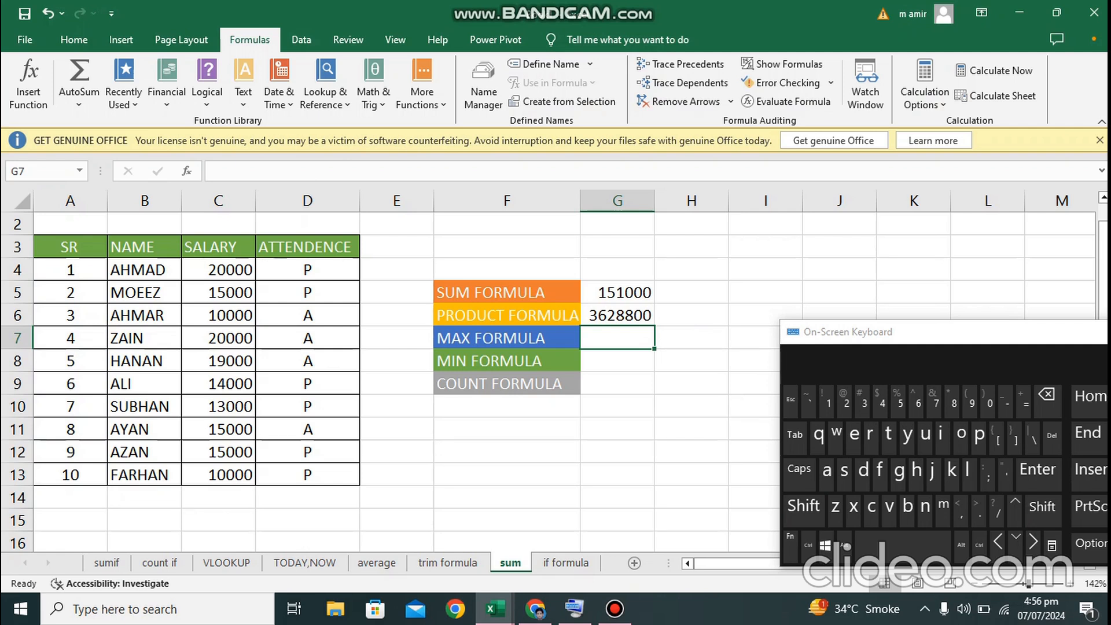
{"action": "type", "text": "="}
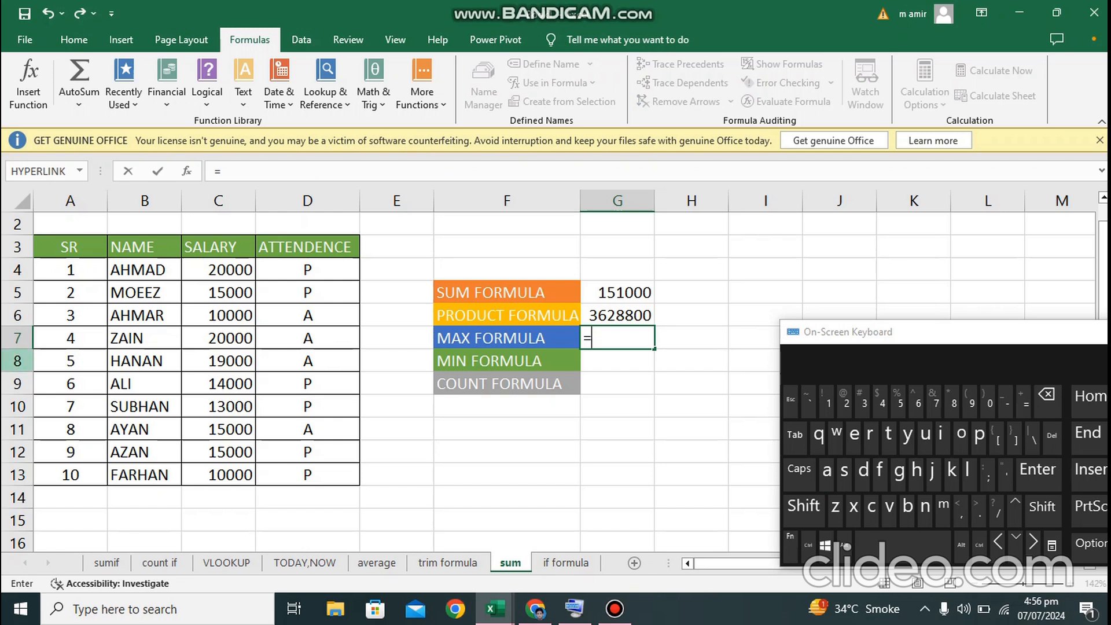
{"action": "left_click_drag", "start_coordinate": [70, 315], "coordinate": [70, 478]}
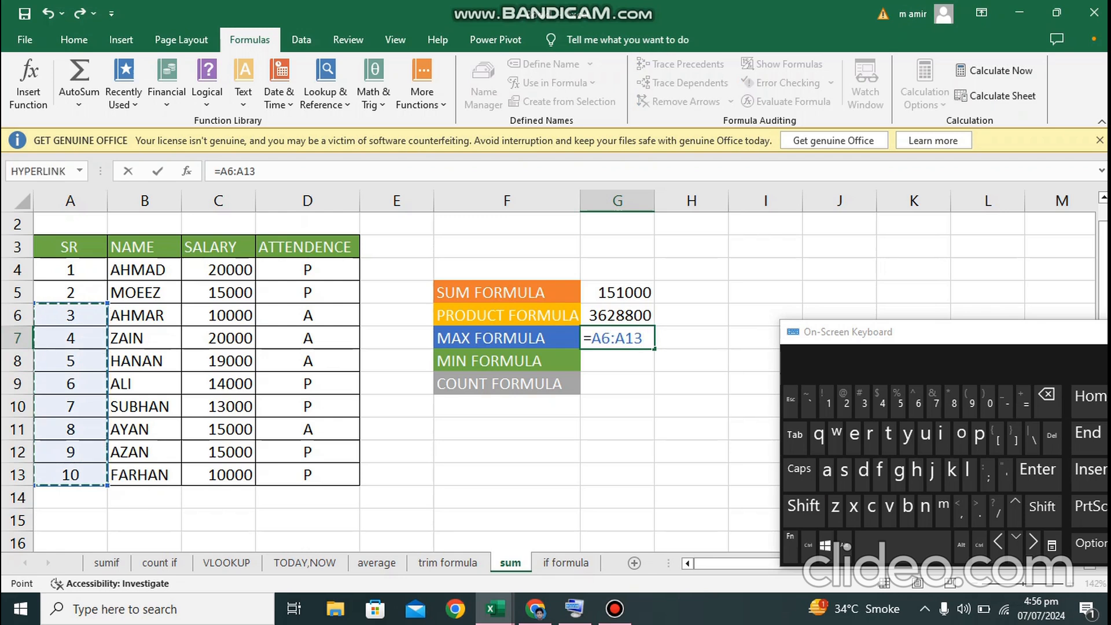
{"action": "left_click", "coordinate": [71, 269]}
{"action": "left_click_drag", "start_coordinate": [71, 270], "coordinate": [71, 475]}
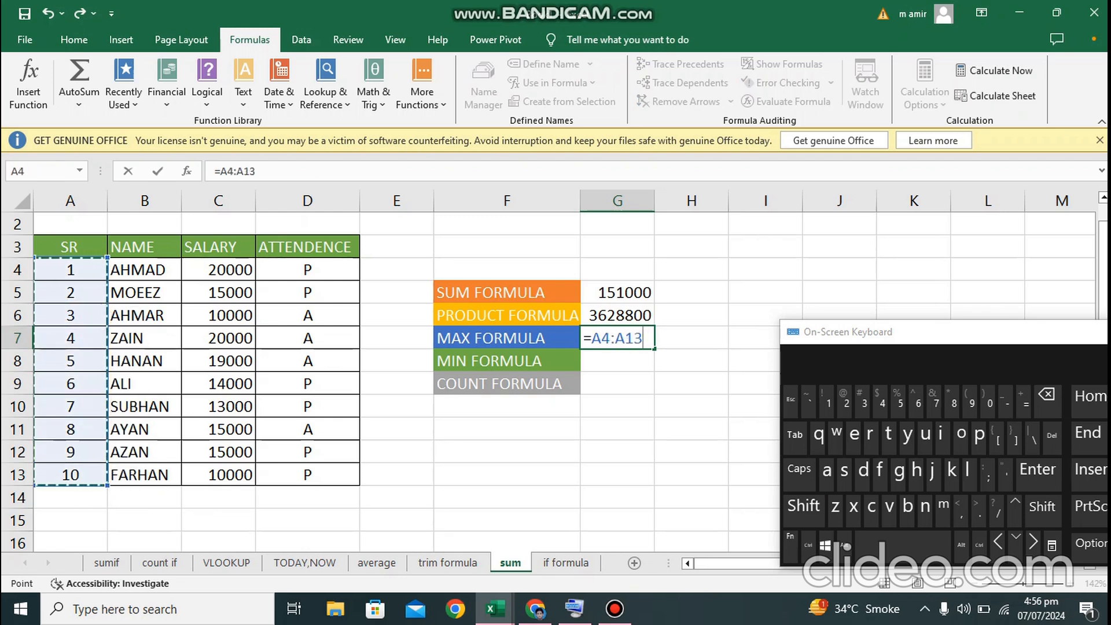
{"action": "key", "text": "BackSpace"}
{"action": "key", "text": "BackSpace"}
{"action": "key", "text": "BackSpace"}
{"action": "key", "text": "BackSpace"}
{"action": "key", "text": "BackSpace"}
{"action": "key", "text": "BackSpace"}
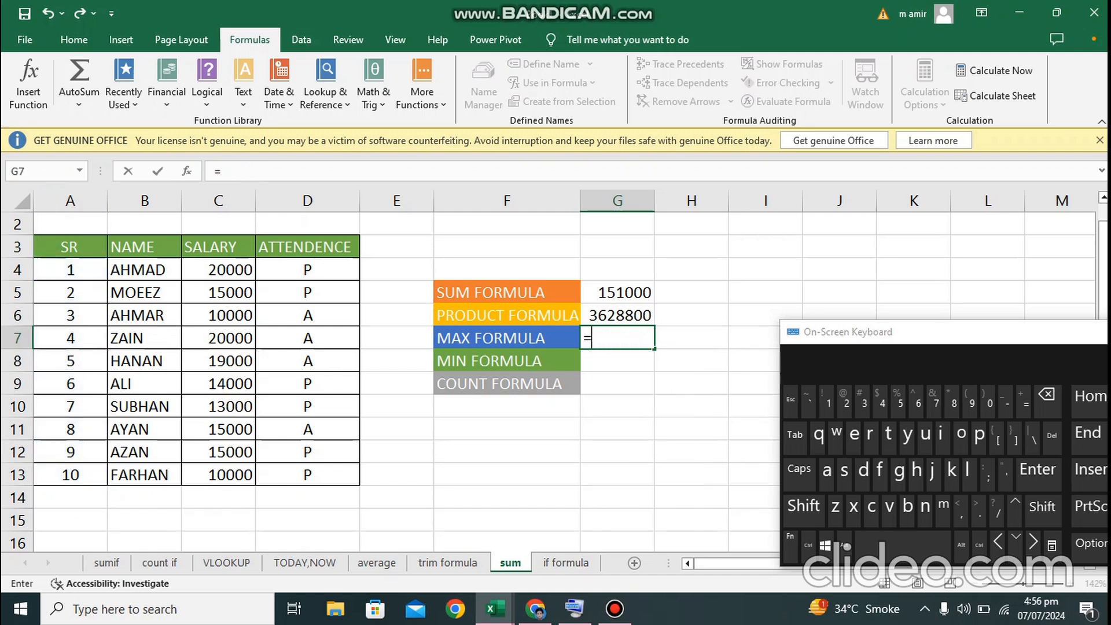
Step: Enter =MAX(A4:A13) in cell G7 beside MAX FORMULA to find the largest SR number
{"action": "type", "text": "ma"}
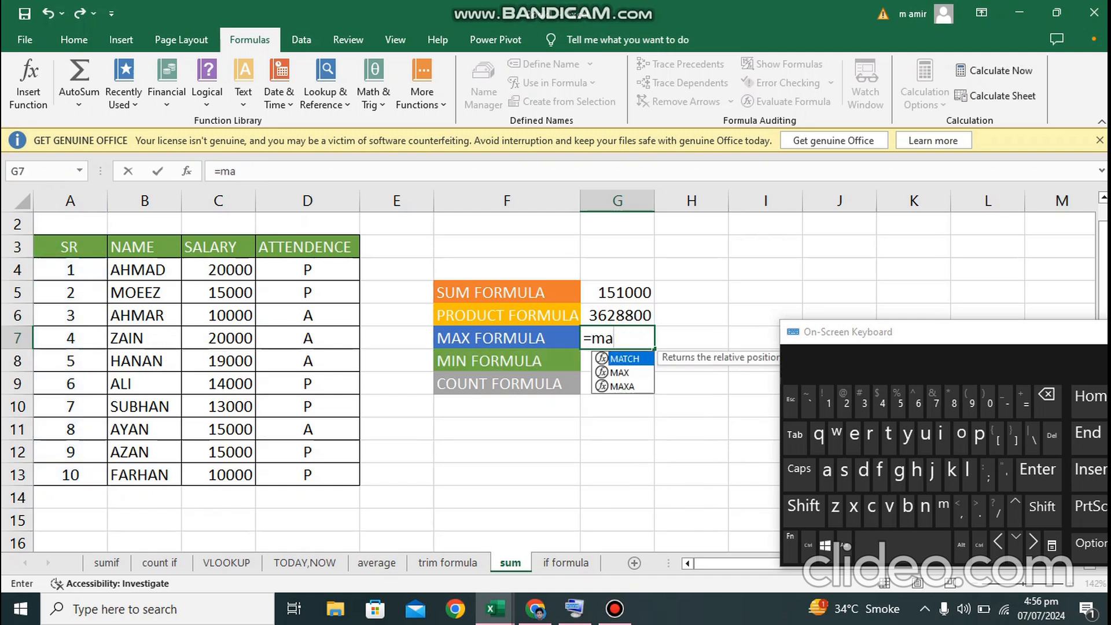
{"action": "key", "text": "Down"}
{"action": "key", "text": "Tab"}
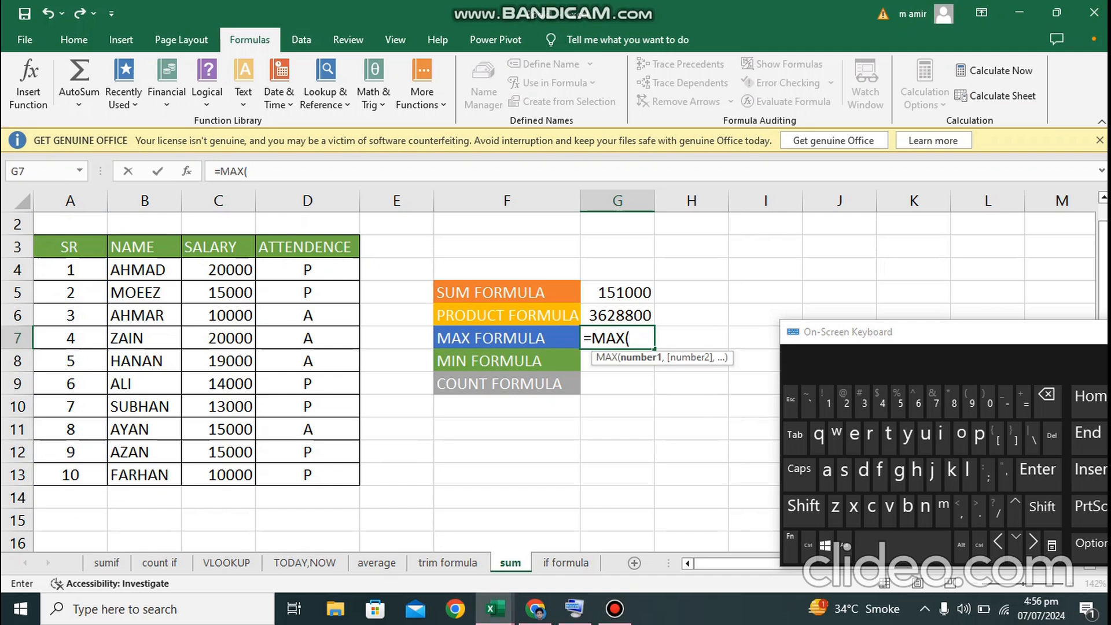
{"action": "left_click_drag", "start_coordinate": [70, 270], "coordinate": [69, 476]}
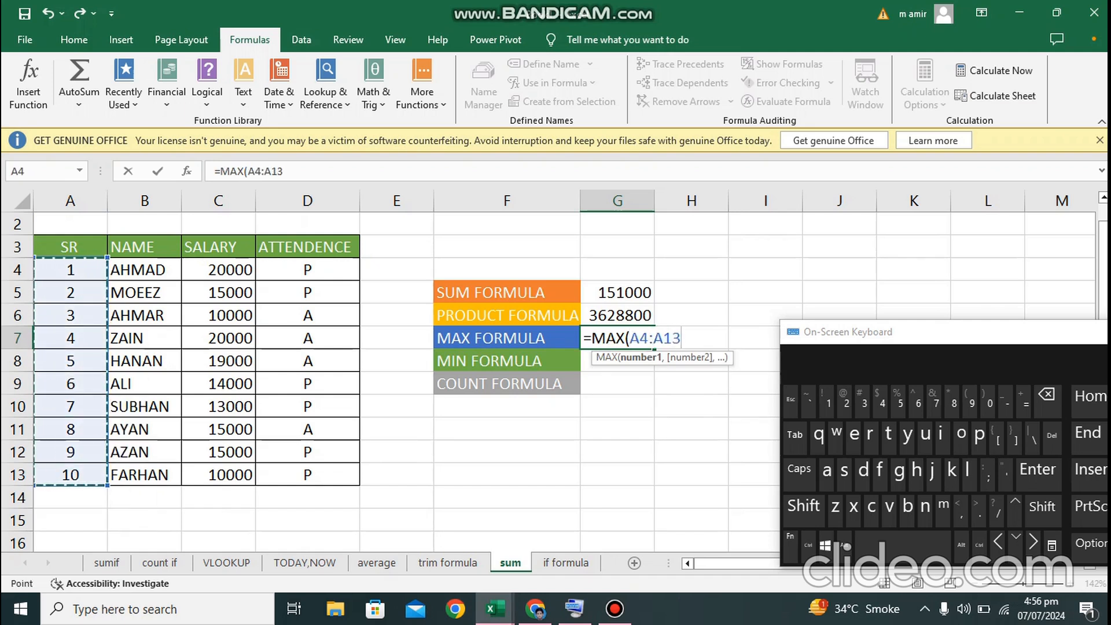
{"action": "type", "text": ")"}
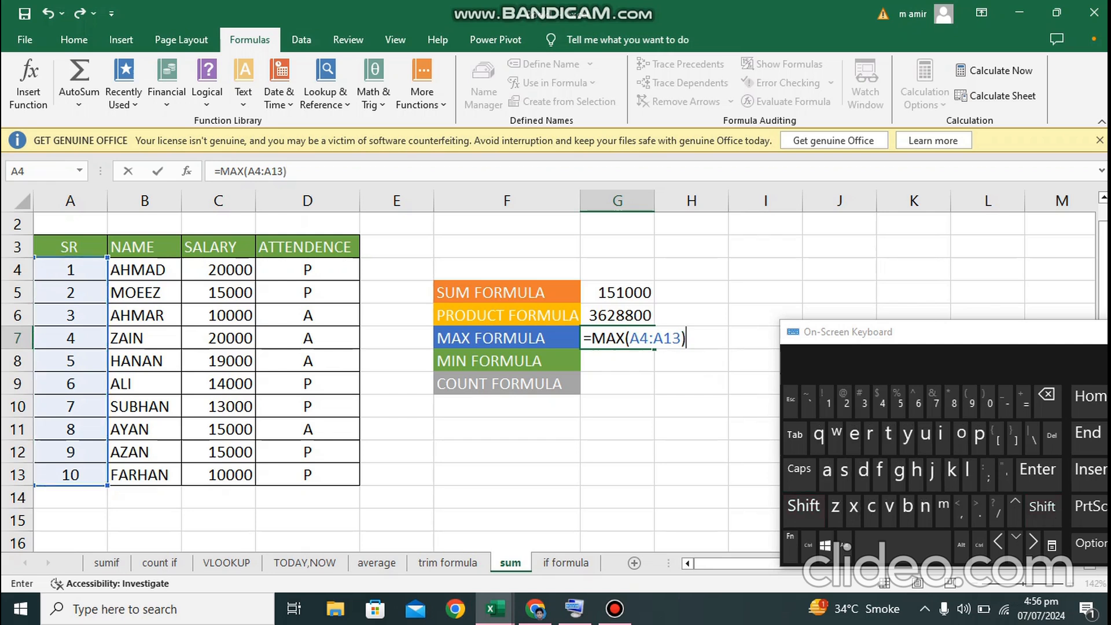
{"action": "key", "text": "Return"}
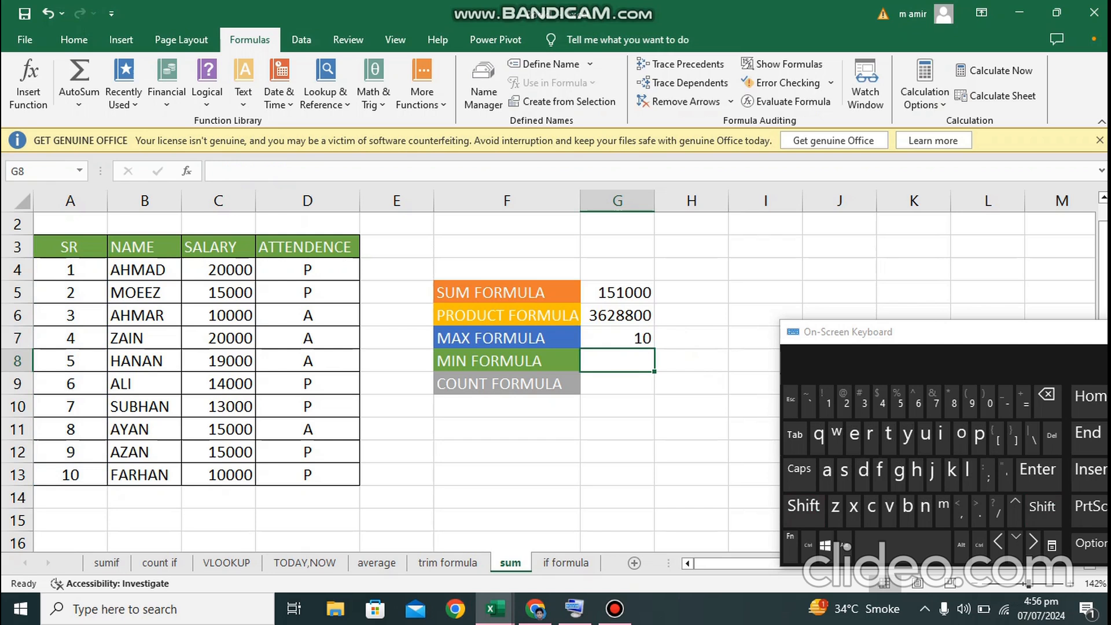
Step: Try to replace the SR range in G7's MAX formula with the salaries in C4:C13
{"action": "double_click", "coordinate": [648, 338]}
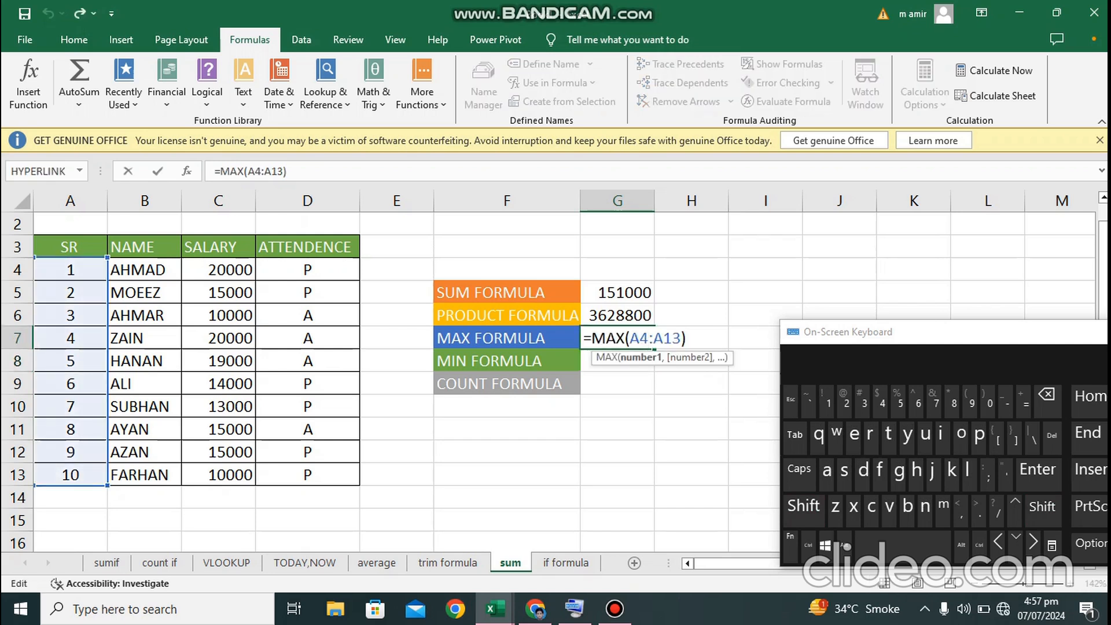
{"action": "key", "text": "BackSpace"}
{"action": "key", "text": "BackSpace"}
{"action": "key", "text": "BackSpace"}
{"action": "key", "text": "BackSpace"}
{"action": "key", "text": "BackSpace"}
{"action": "key", "text": "BackSpace"}
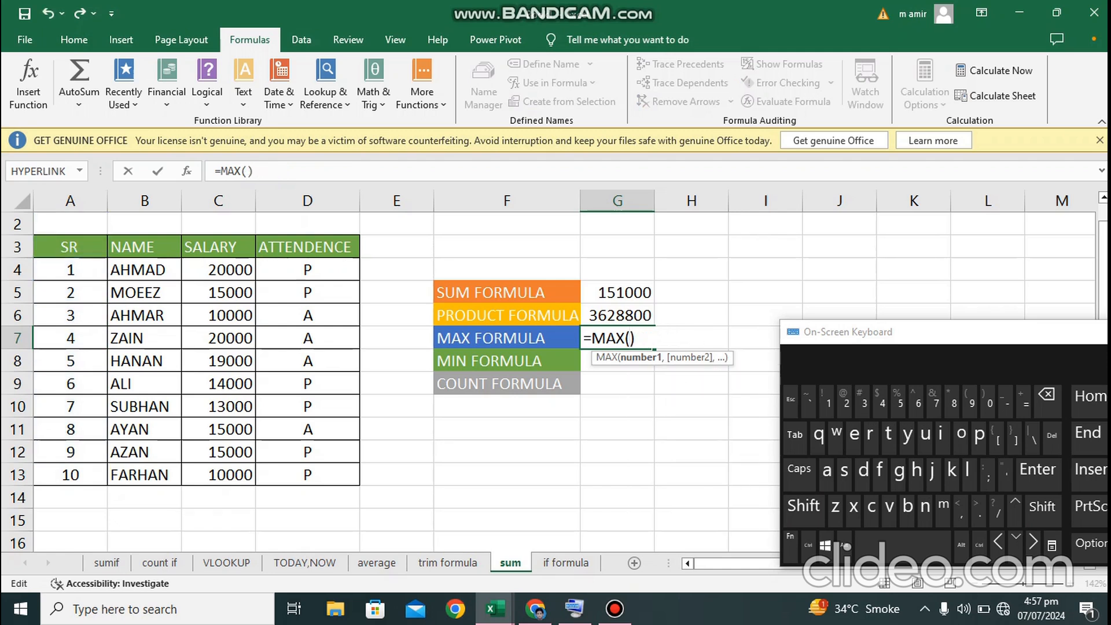
{"action": "left_click", "coordinate": [218, 270]}
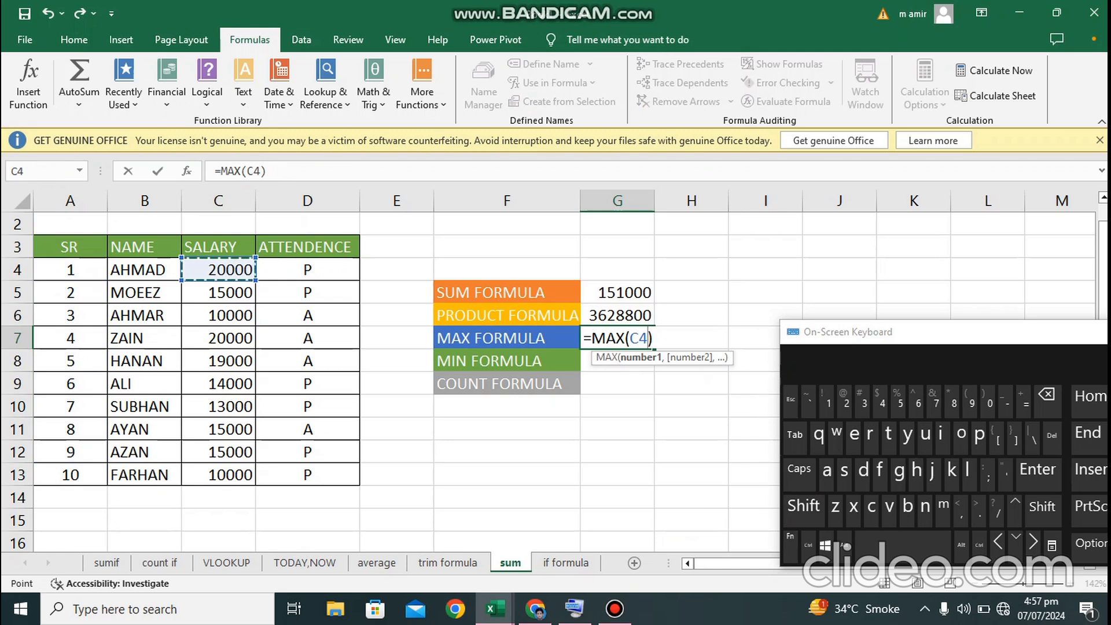
{"action": "left_click", "coordinate": [219, 384]}
{"action": "left_click", "coordinate": [219, 270]}
{"action": "left_click_drag", "start_coordinate": [219, 384], "coordinate": [219, 406]}
{"action": "left_click", "coordinate": [218, 269]}
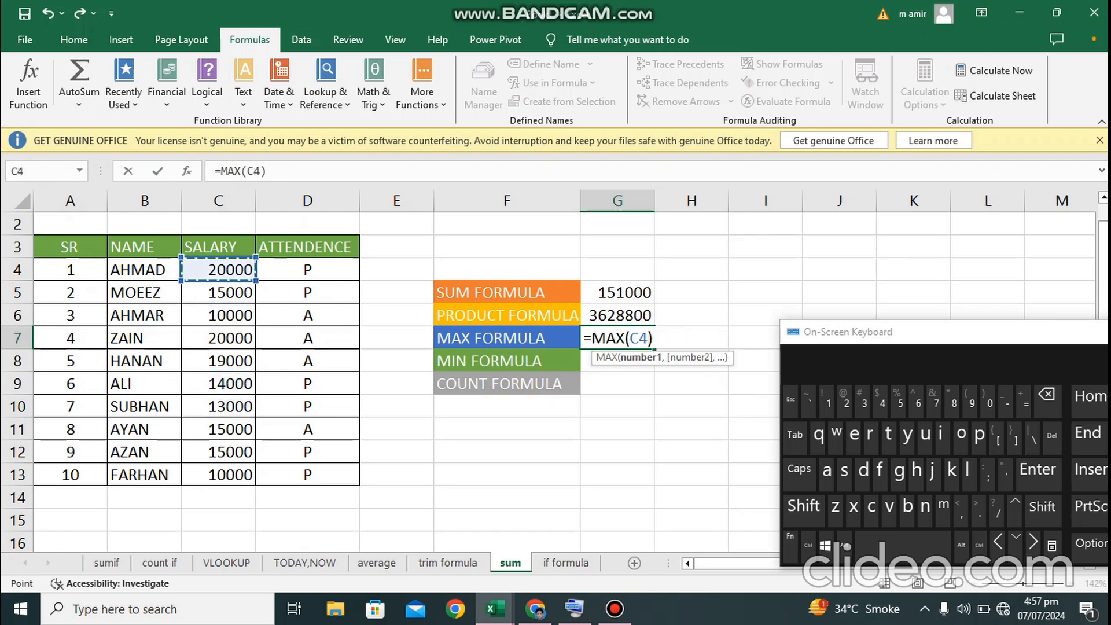
{"action": "left_click", "coordinate": [219, 384]}
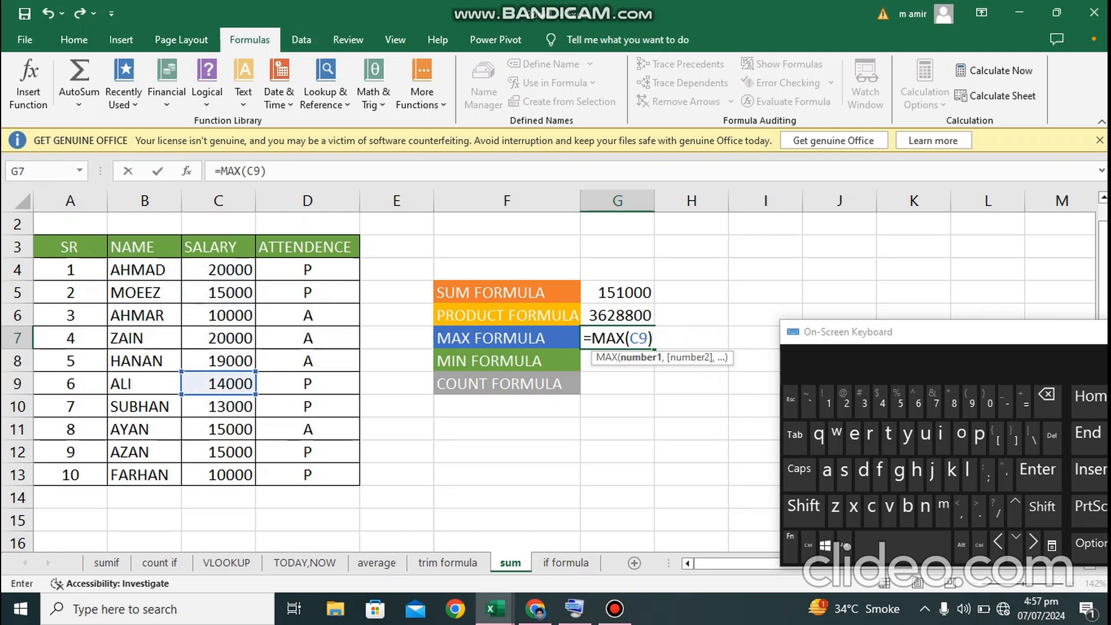
{"action": "left_click", "coordinate": [219, 269]}
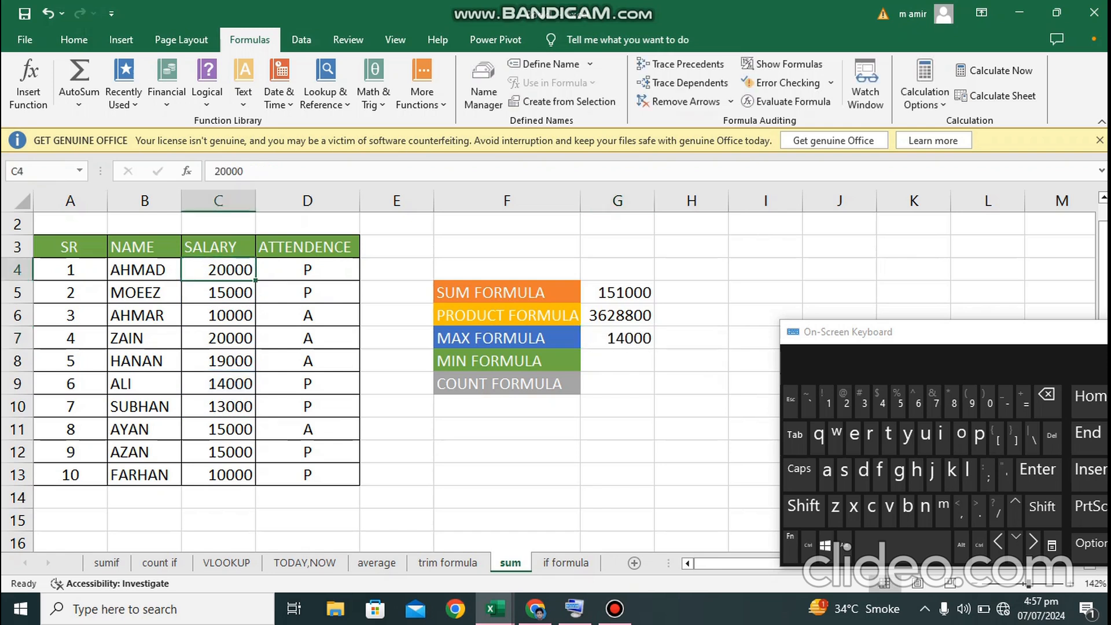
{"action": "left_click_drag", "start_coordinate": [218, 269], "coordinate": [219, 475]}
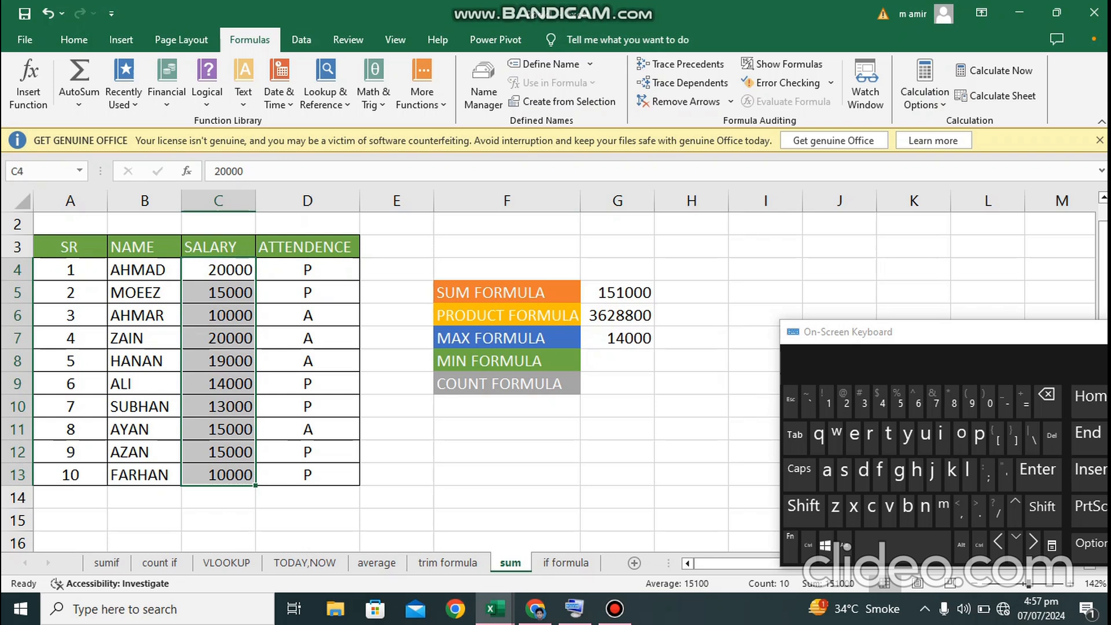
Step: Clear the reference in G7's MAX formula and try picking cells in the SALARY column as its argument
{"action": "double_click", "coordinate": [625, 339]}
{"action": "left_click", "coordinate": [647, 339]}
{"action": "key", "text": "BackSpace"}
{"action": "key", "text": "BackSpace"}
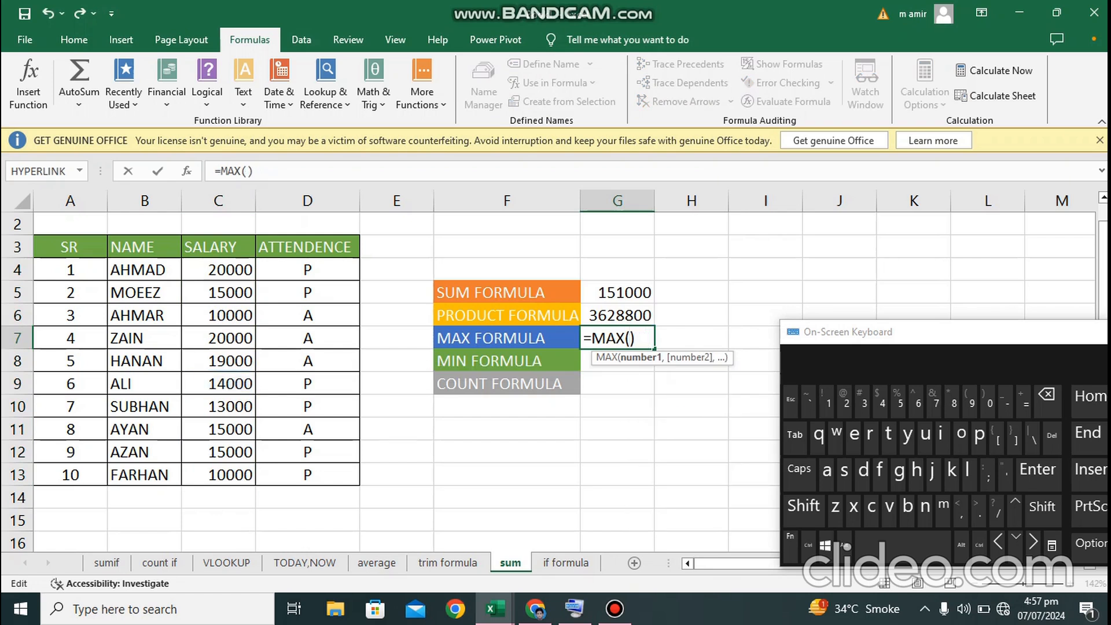
{"action": "left_click", "coordinate": [218, 270]}
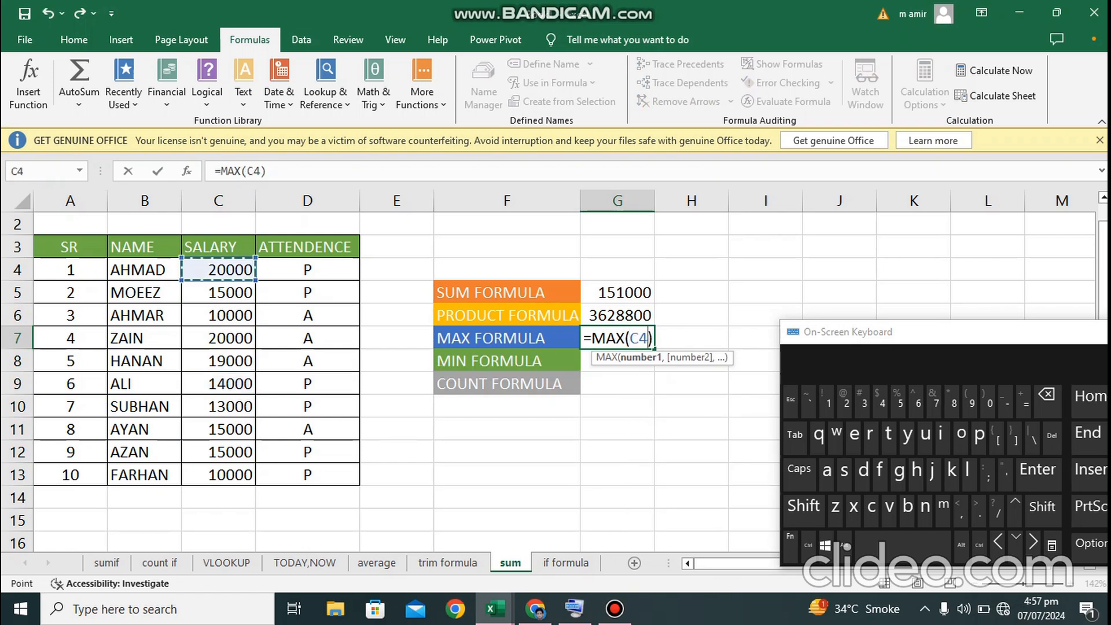
{"action": "left_click", "coordinate": [218, 293]}
{"action": "left_click", "coordinate": [218, 269]}
{"action": "left_click", "coordinate": [218, 315]}
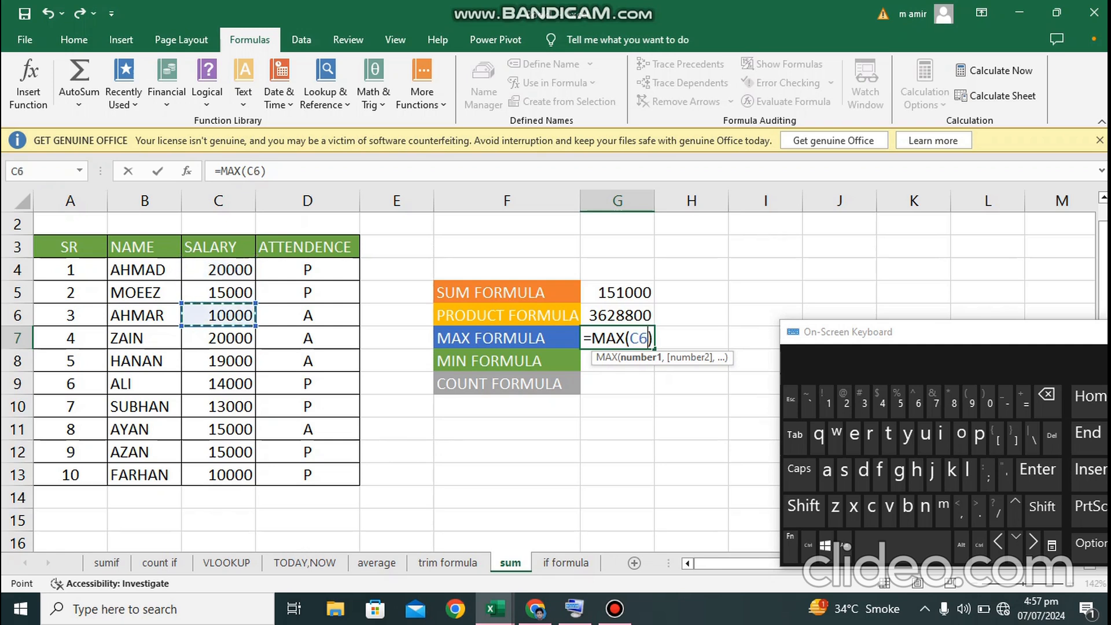
{"action": "left_click", "coordinate": [218, 269]}
{"action": "left_click", "coordinate": [218, 430]}
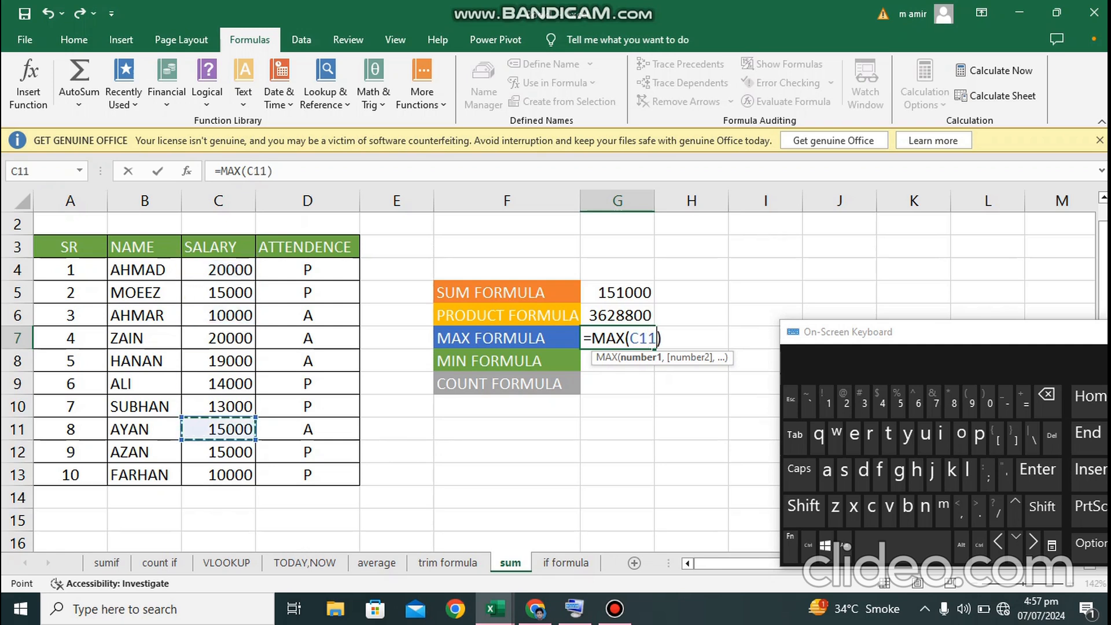
{"action": "left_click", "coordinate": [218, 475]}
{"action": "key", "text": "BackSpace"}
{"action": "key", "text": "BackSpace"}
{"action": "key", "text": "BackSpace"}
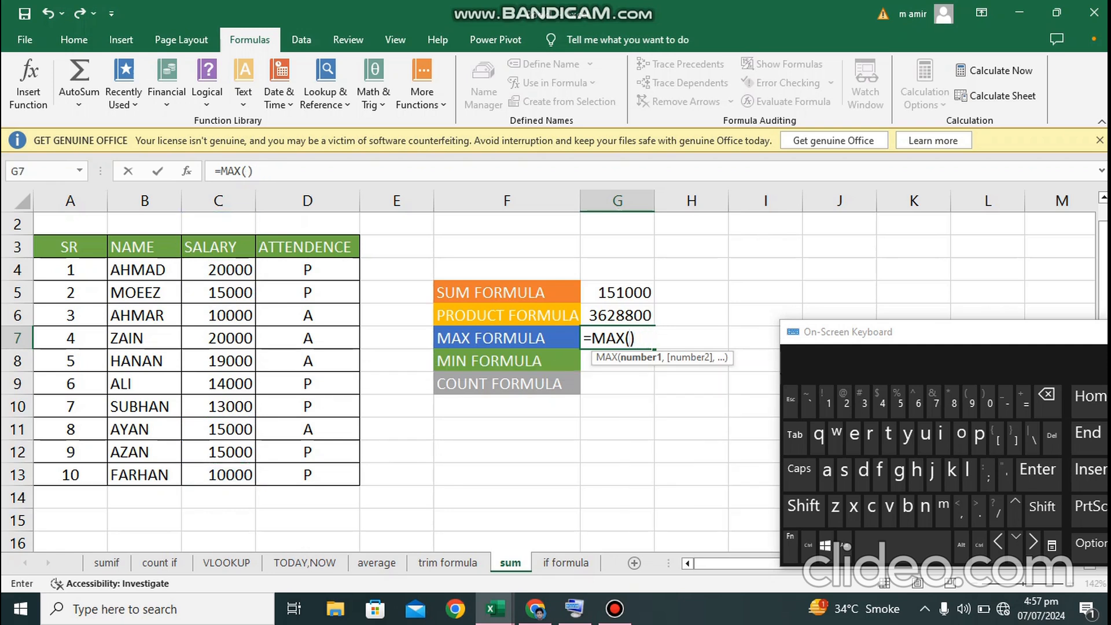
Step: Try the MAX formula in G7 with reference C9, and select the salaries in C4:C13
{"action": "left_click", "coordinate": [635, 338]}
{"action": "key", "text": "BackSpace"}
{"action": "left_click", "coordinate": [219, 269]}
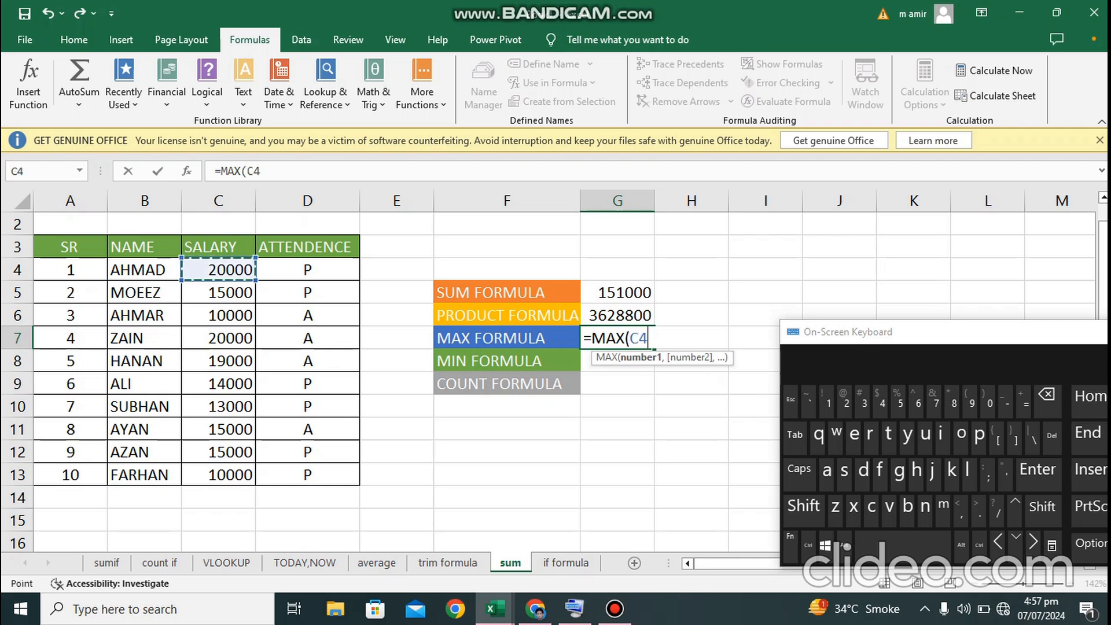
{"action": "key", "text": "BackSpace"}
{"action": "type", "text": "9"}
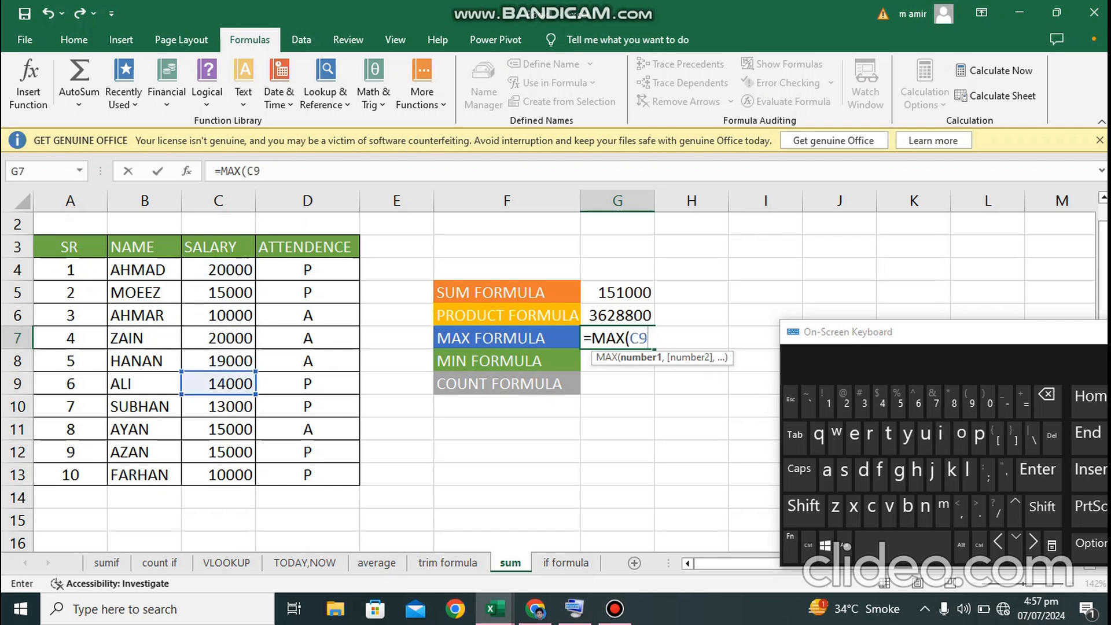
{"action": "left_click", "coordinate": [218, 270]}
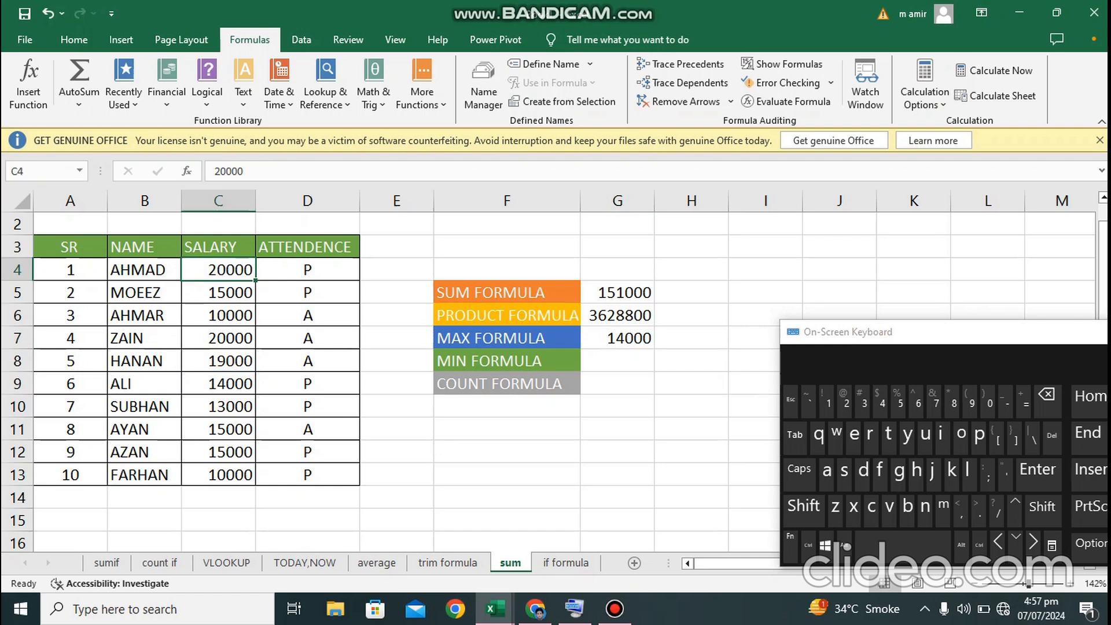
{"action": "key", "text": "ctrl+shift+Down"}
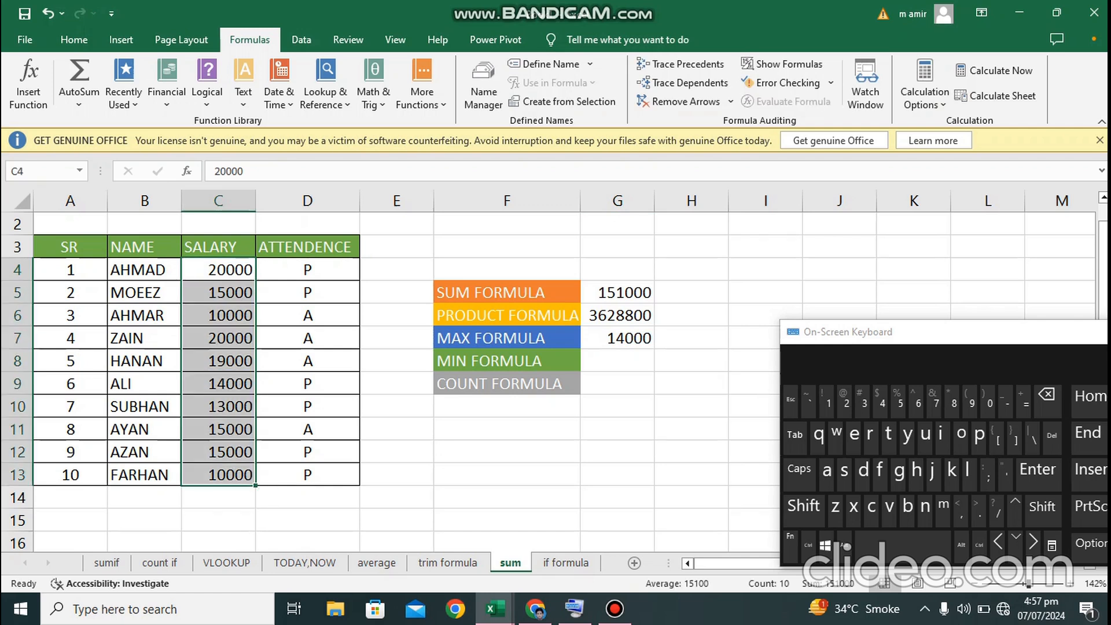
Step: Replace the whole formula in G7 with =MAX(C6:C13) to find the largest salary in that range
{"action": "left_click", "coordinate": [618, 338]}
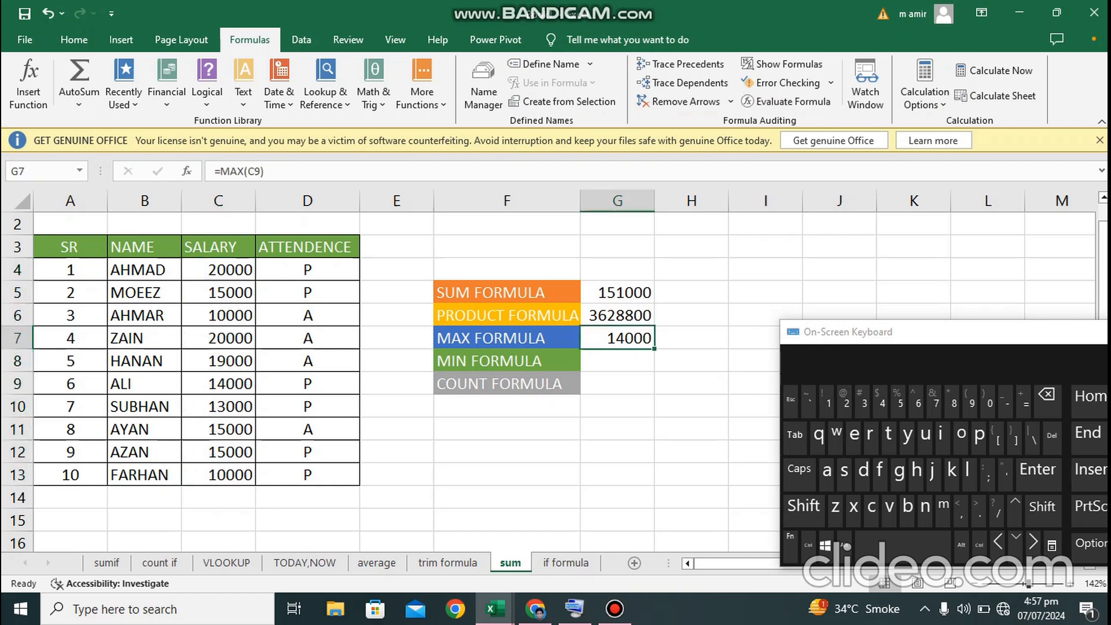
{"action": "key", "text": "F2"}
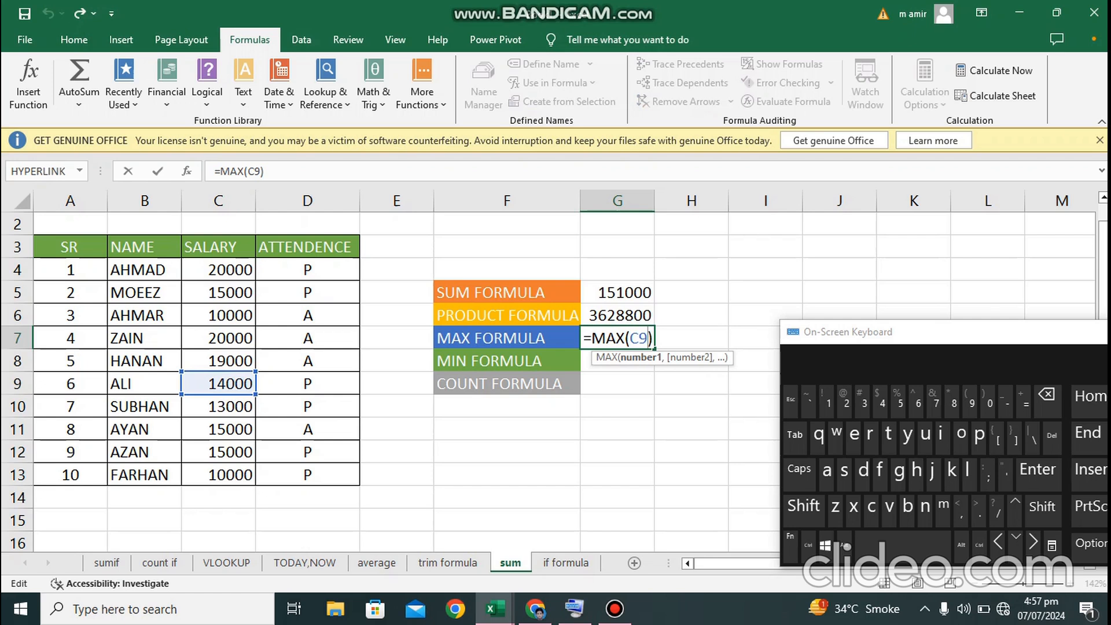
{"action": "key", "text": "Right"}
{"action": "key", "text": "BackSpace"}
{"action": "key", "text": "BackSpace"}
{"action": "key", "text": "BackSpace"}
{"action": "key", "text": "BackSpace"}
{"action": "key", "text": "BackSpace"}
{"action": "key", "text": "BackSpace"}
{"action": "key", "text": "BackSpace"}
{"action": "key", "text": "BackSpace"}
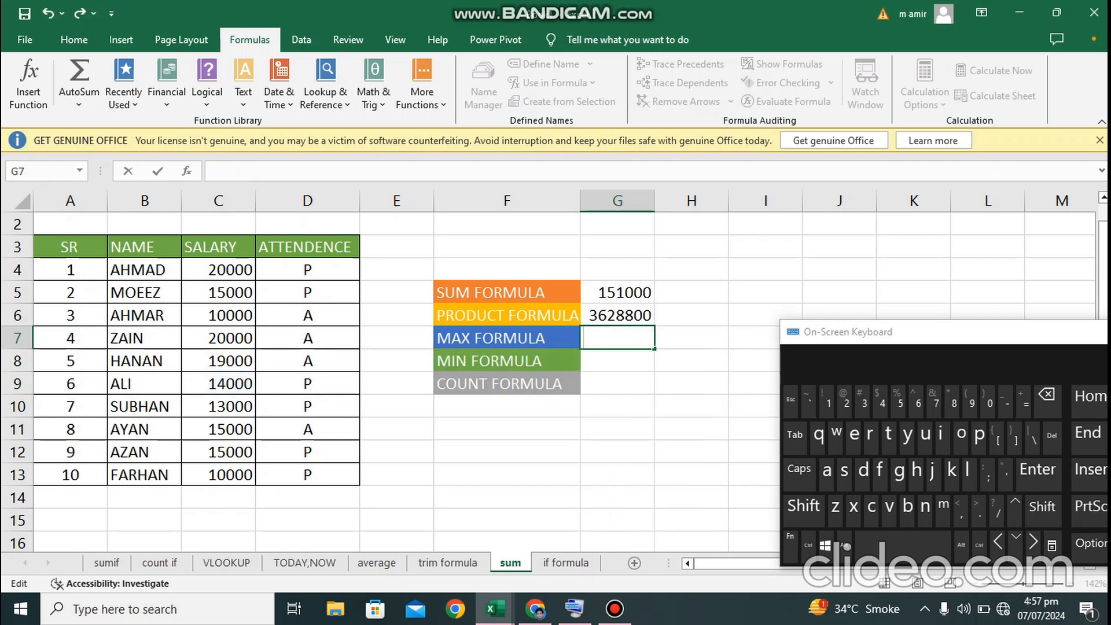
{"action": "type", "text": "=ma"}
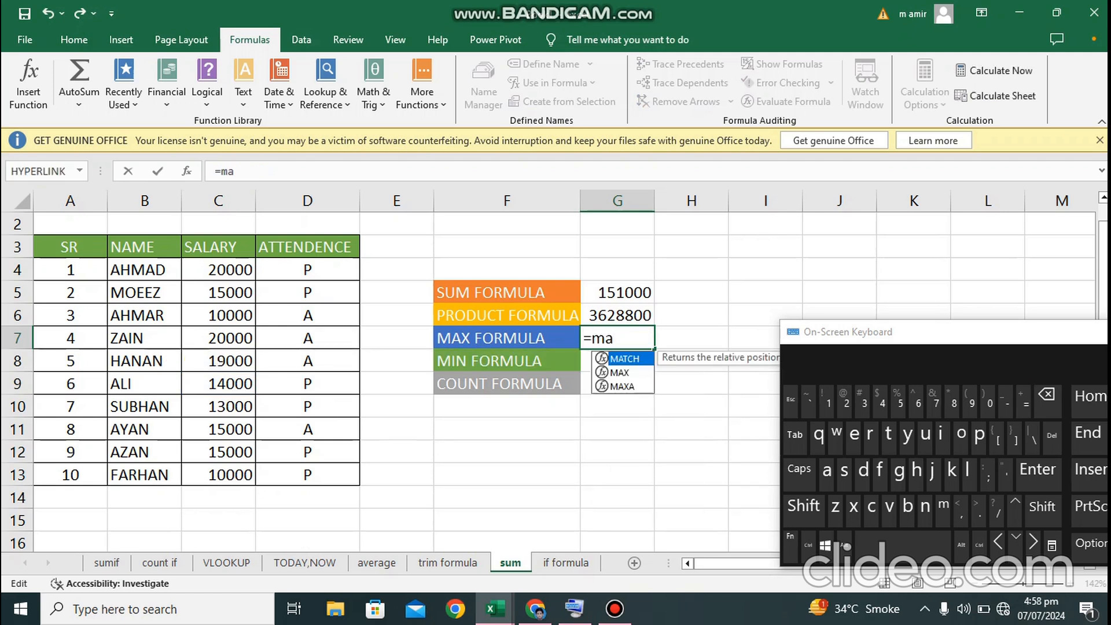
{"action": "type", "text": "x"}
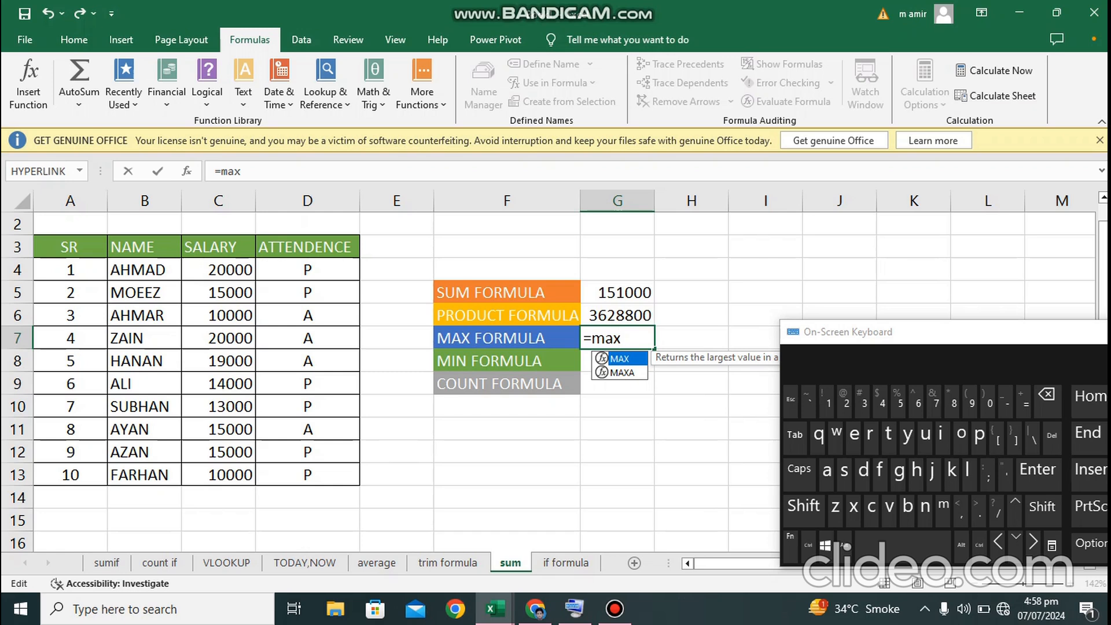
{"action": "key", "text": "Tab"}
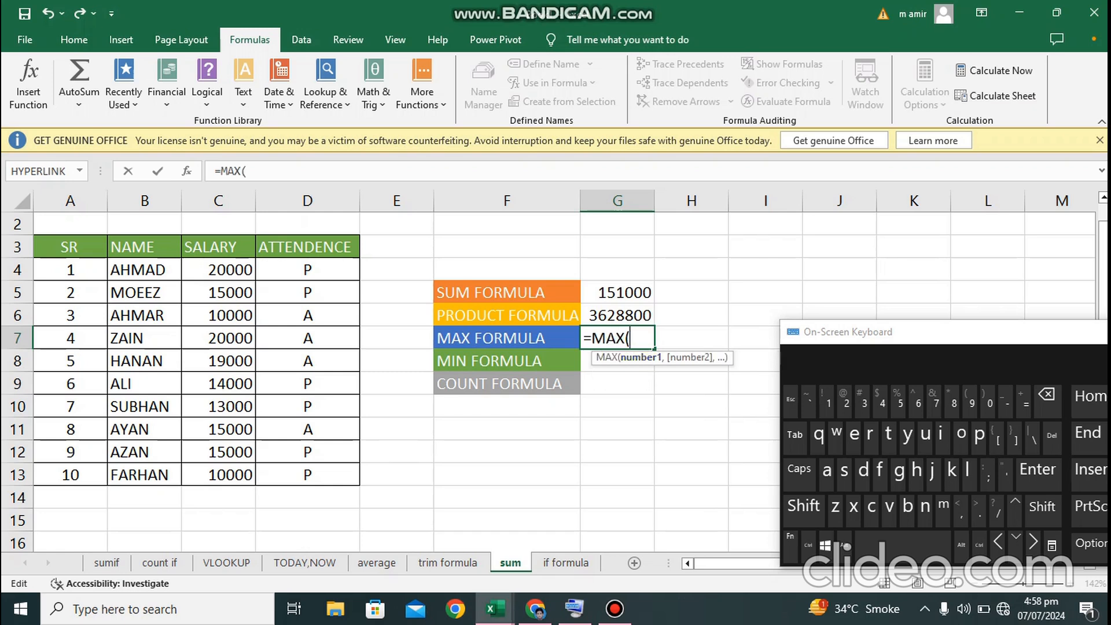
{"action": "left_click", "coordinate": [218, 269]}
{"action": "left_click_drag", "start_coordinate": [218, 315], "coordinate": [218, 475]}
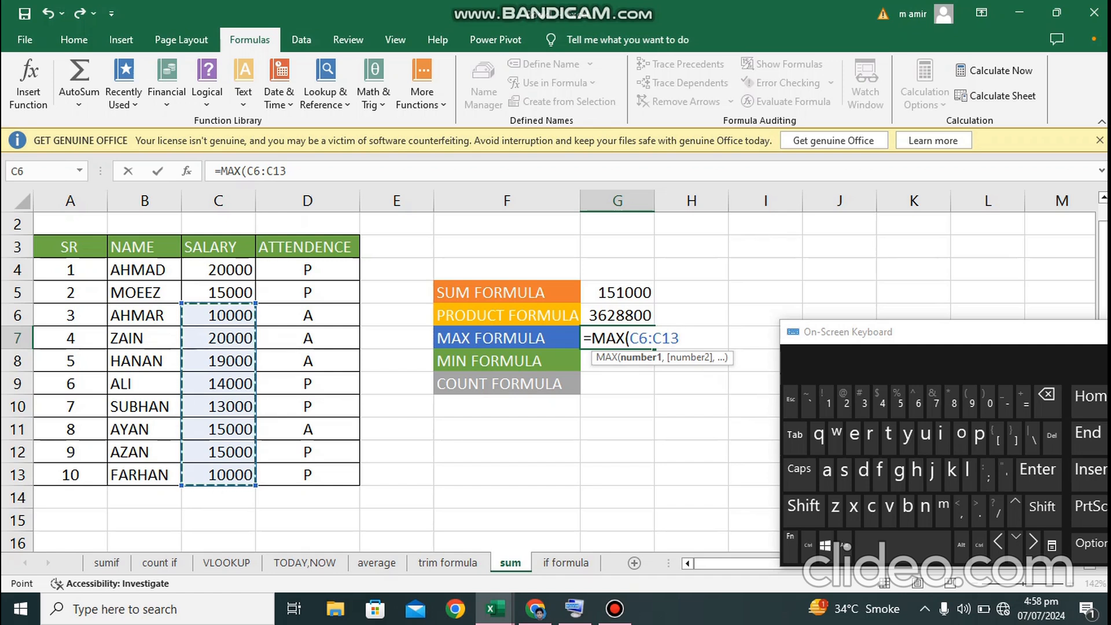
{"action": "type", "text": ")"}
{"action": "key", "text": "Return"}
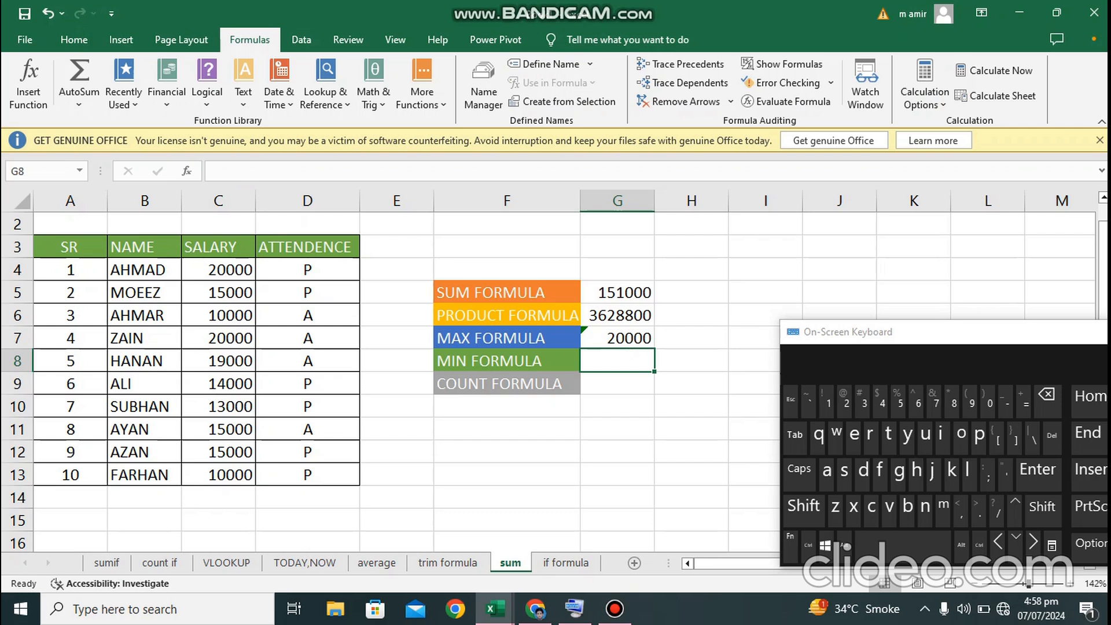
{"action": "left_click_drag", "start_coordinate": [70, 270], "coordinate": [71, 293]}
{"action": "left_click_drag", "start_coordinate": [69, 408], "coordinate": [69, 475]}
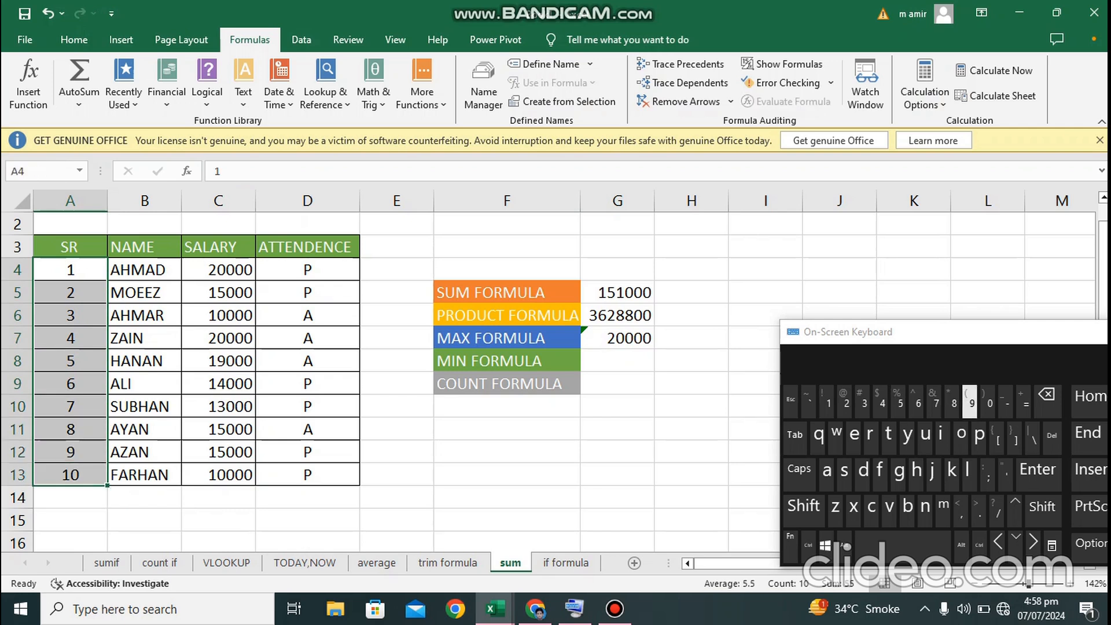
{"action": "left_click", "coordinate": [617, 383]}
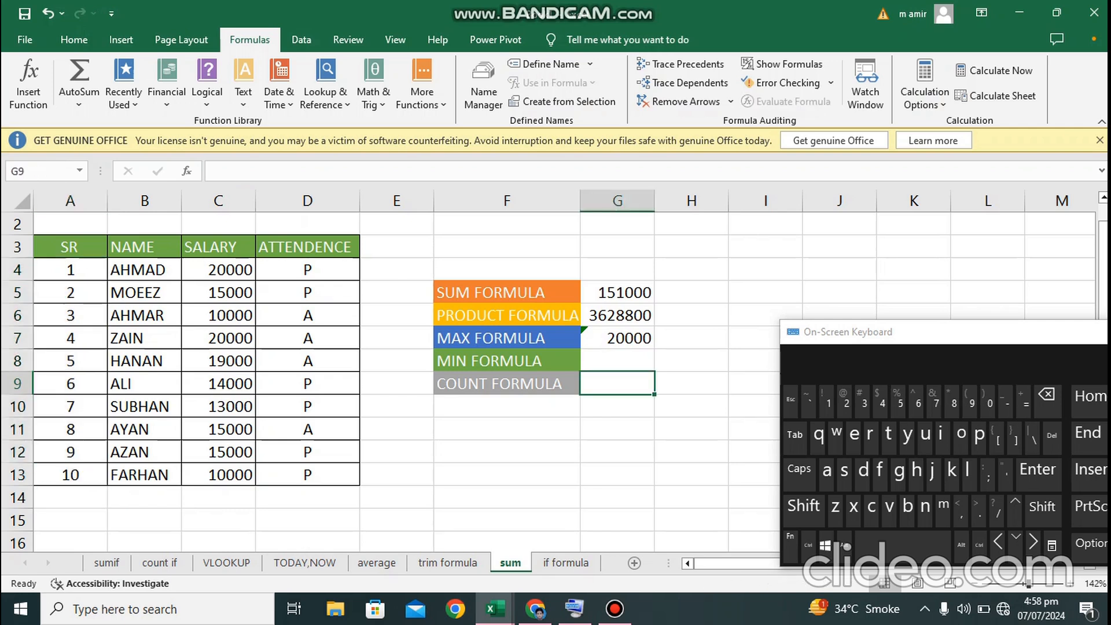
Step: Enter =MIN(C4:C13) in G8 beside MIN FORMULA to find the smallest salary
{"action": "left_click", "coordinate": [618, 361]}
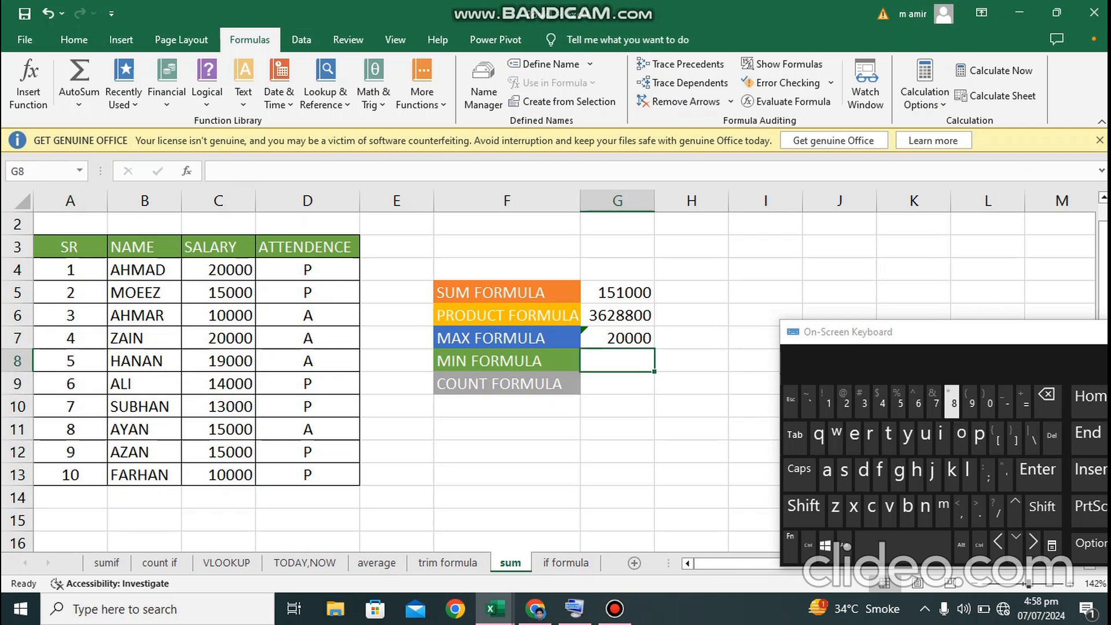
{"action": "left_click", "coordinate": [1026, 404]}
{"action": "type", "text": "min"}
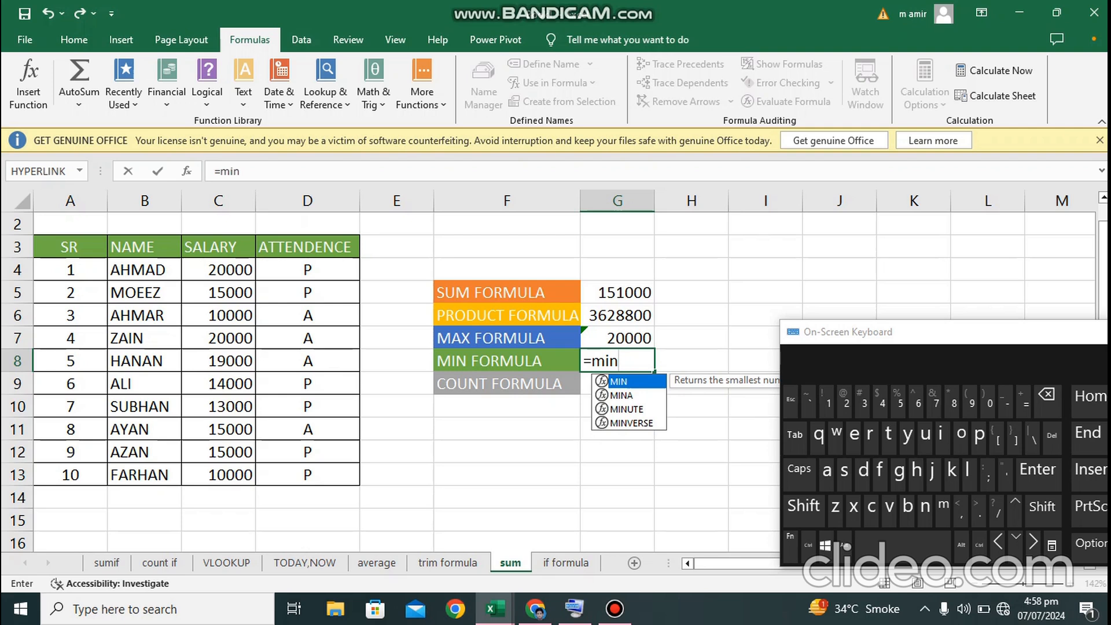
{"action": "key", "text": "Tab"}
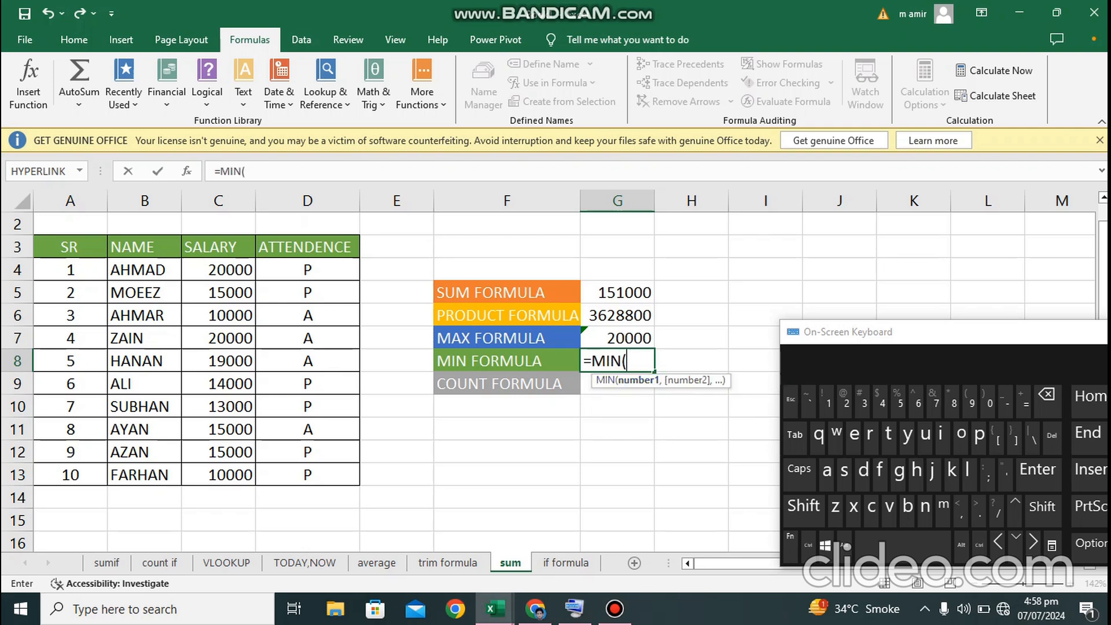
{"action": "left_click_drag", "start_coordinate": [219, 269], "coordinate": [231, 475]}
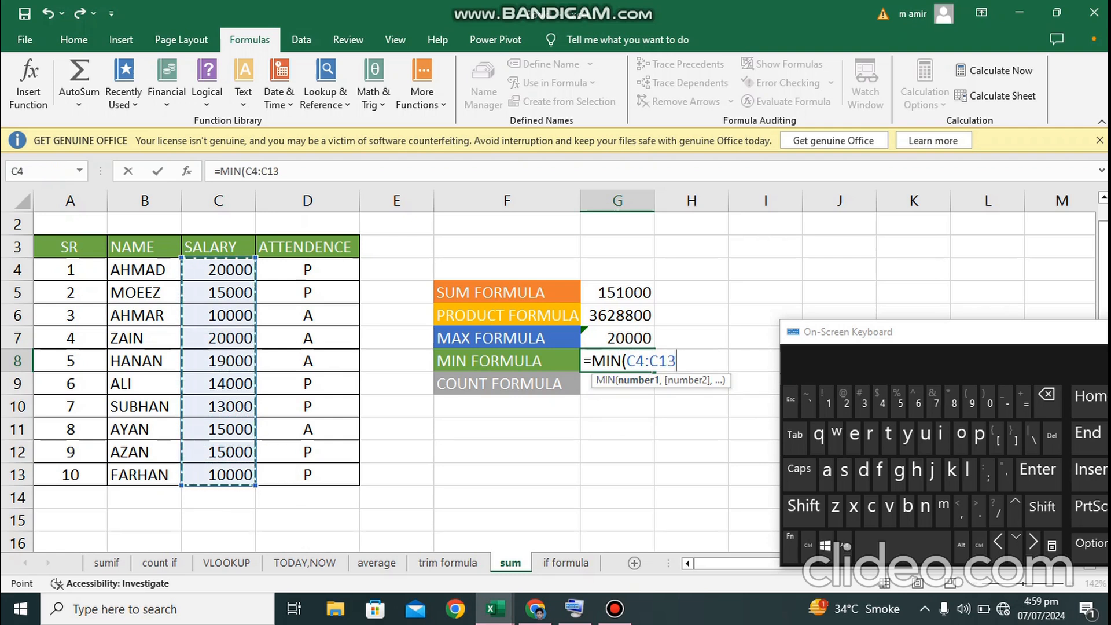
{"action": "type", "text": ")"}
{"action": "key", "text": "Return"}
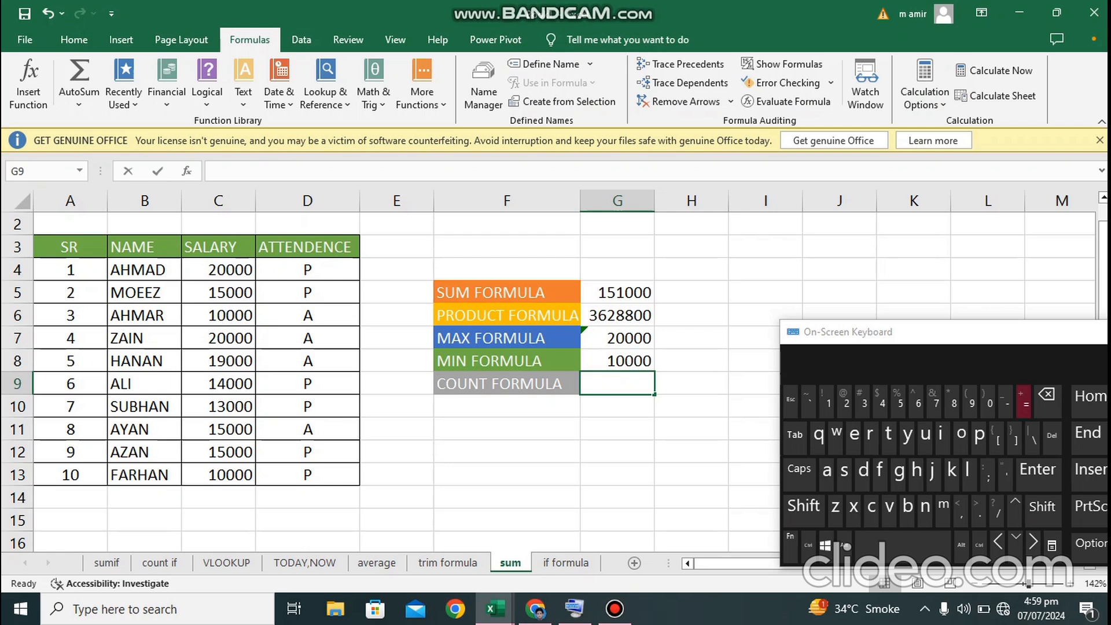
Step: Enter =COUNT(C4:C13) in G9 beside COUNT FORMULA to count the salary entries
{"action": "type", "text": "=cou"}
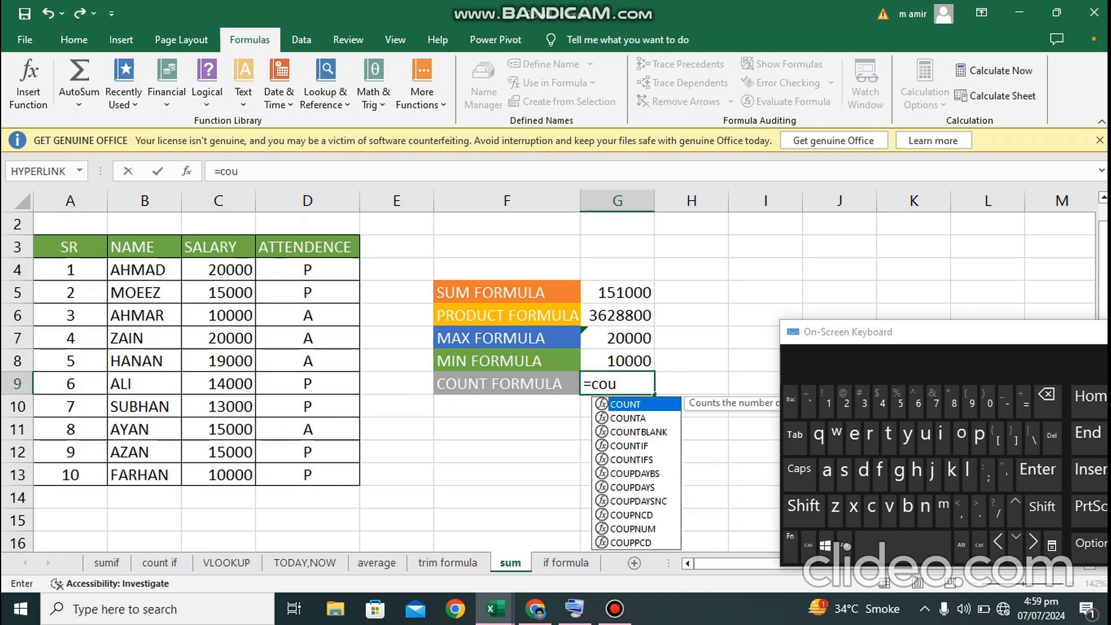
{"action": "key", "text": "Tab"}
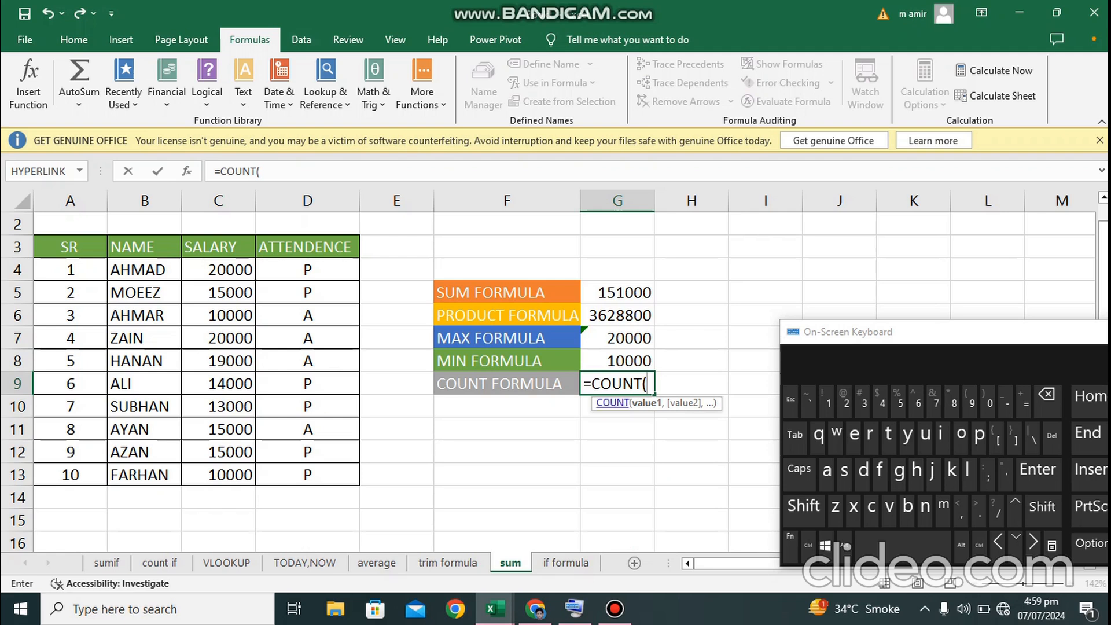
{"action": "left_click_drag", "start_coordinate": [223, 270], "coordinate": [222, 475]}
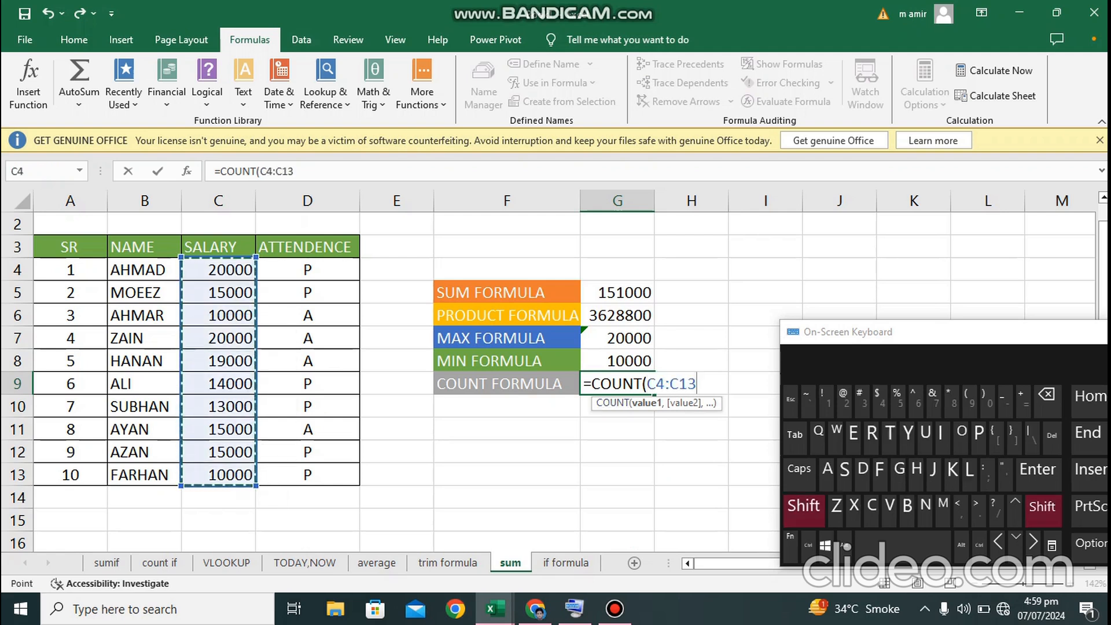
{"action": "type", "text": ")"}
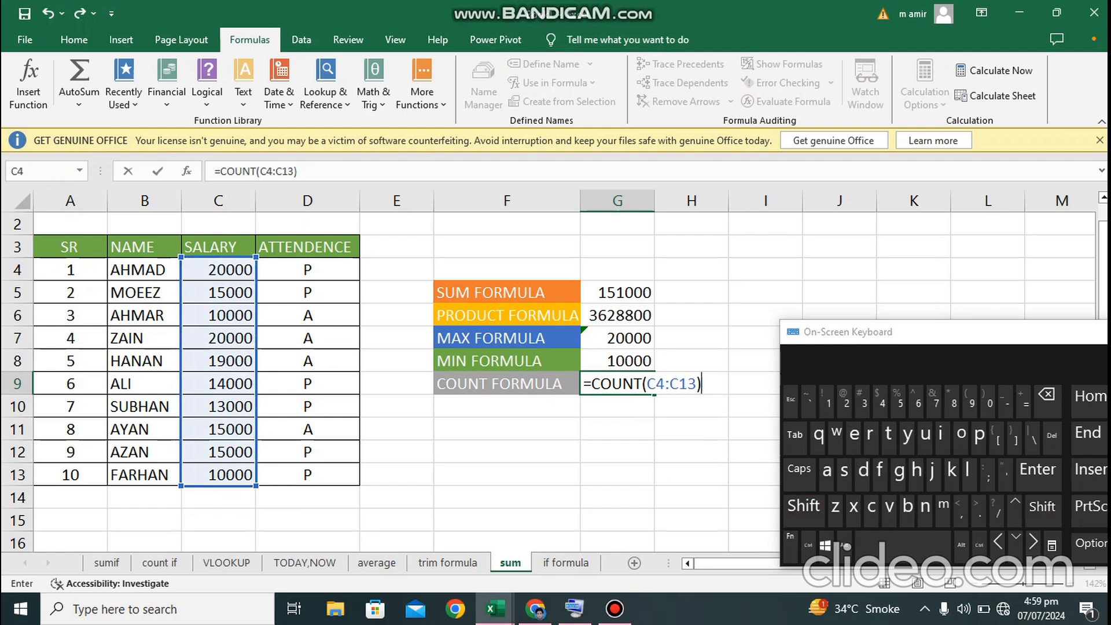
{"action": "key", "text": "Return"}
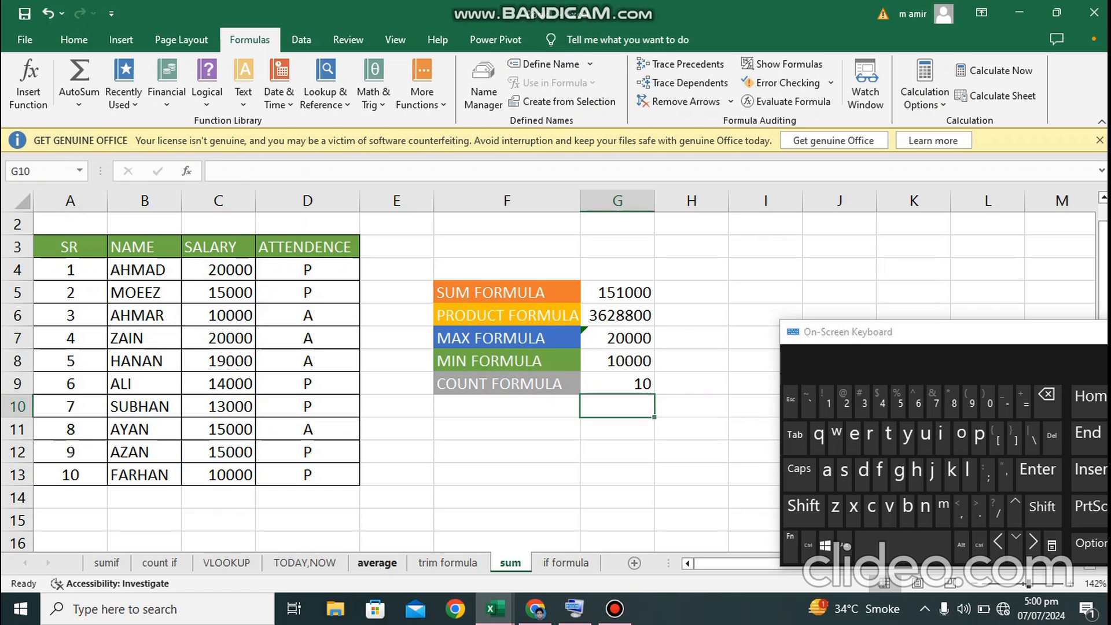
Step: On the average sheet, erase the existing AVERAGE formula from G5 beside the average label
{"action": "left_click", "coordinate": [377, 562]}
{"action": "double_click", "coordinate": [394, 286]}
{"action": "key", "text": "BackSpace"}
{"action": "key", "text": "BackSpace"}
{"action": "key", "text": "BackSpace"}
{"action": "key", "text": "BackSpace"}
{"action": "key", "text": "BackSpace"}
{"action": "key", "text": "BackSpace"}
{"action": "key", "text": "BackSpace"}
{"action": "key", "text": "BackSpace"}
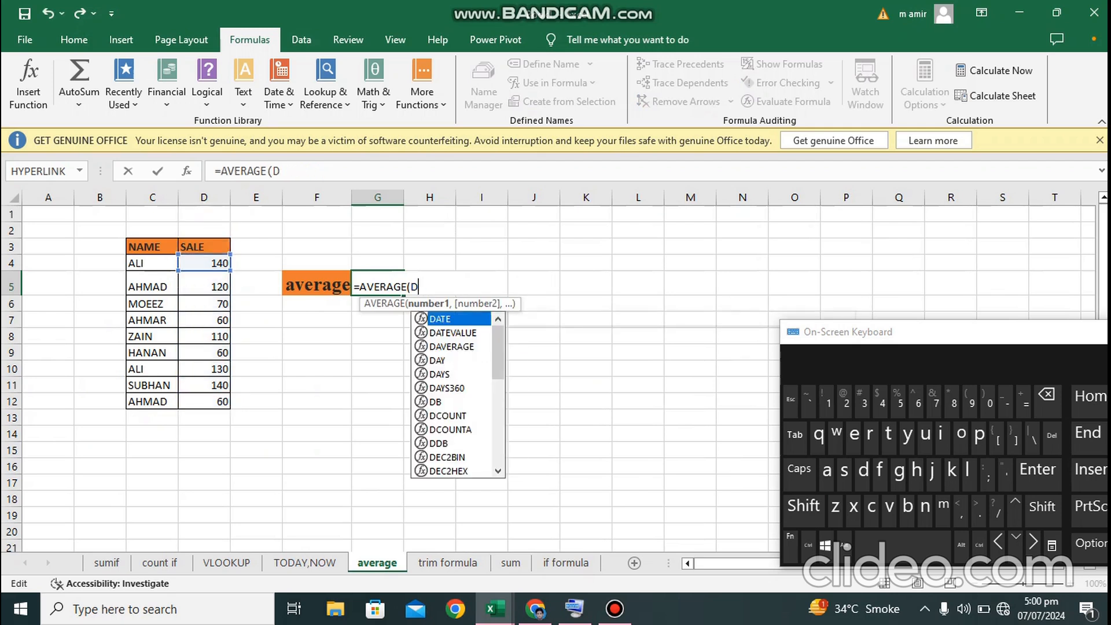
{"action": "key", "text": "BackSpace"}
{"action": "key", "text": "BackSpace"}
{"action": "key", "text": "BackSpace"}
{"action": "key", "text": "BackSpace"}
{"action": "key", "text": "BackSpace"}
{"action": "key", "text": "BackSpace"}
{"action": "key", "text": "BackSpace"}
{"action": "key", "text": "BackSpace"}
{"action": "key", "text": "BackSpace"}
{"action": "key", "text": "BackSpace"}
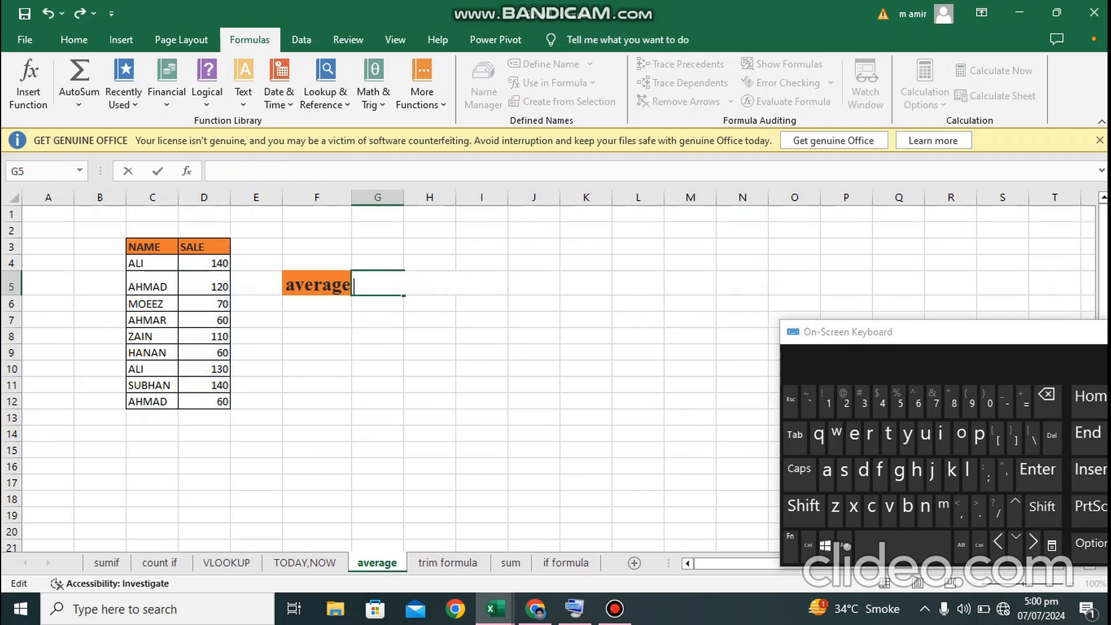